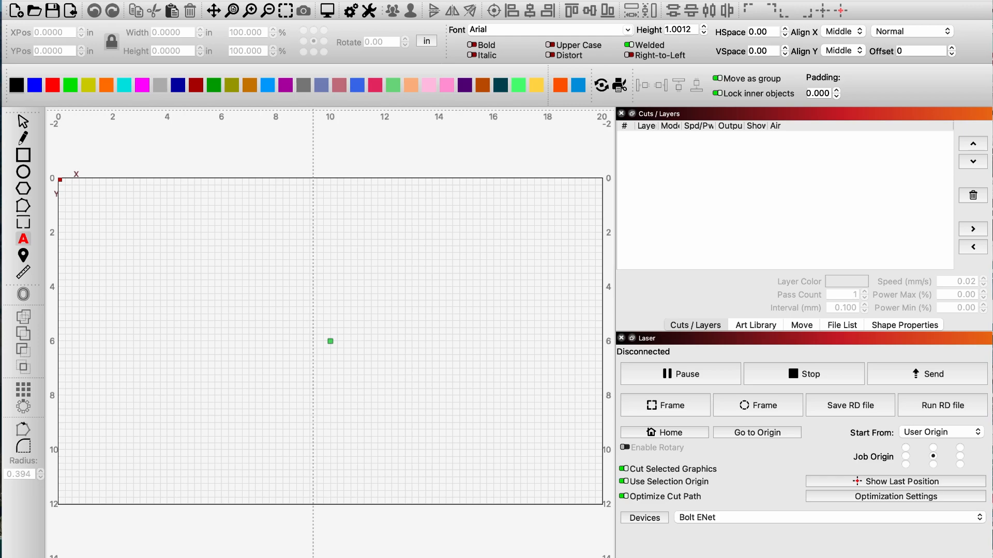
Switch to the LightBurn documentation in the browser, search it for "hot", and open the Hotkeys and Gestures page
{"action": "left_click_drag", "start_coordinate": [331, 0], "coordinate": [313, 0]}
{"action": "left_click_drag", "start_coordinate": [716, 0], "coordinate": [700, 0]}
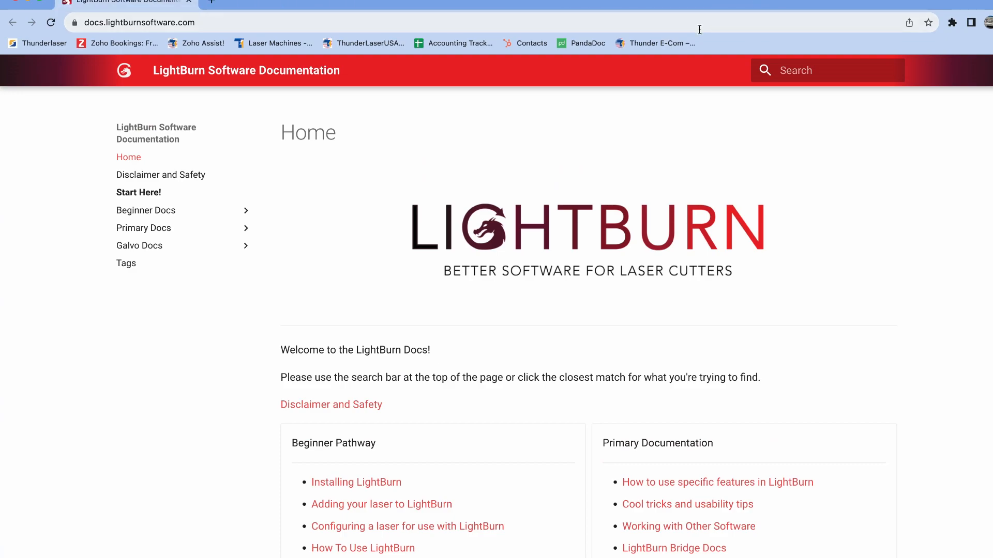
{"action": "left_click", "coordinate": [797, 74]}
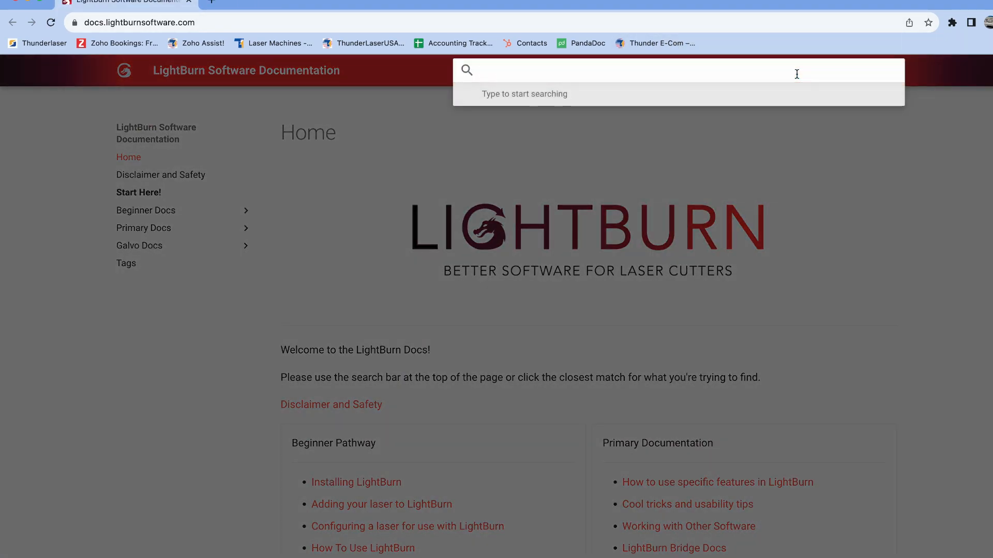
{"action": "type", "text": "hot"}
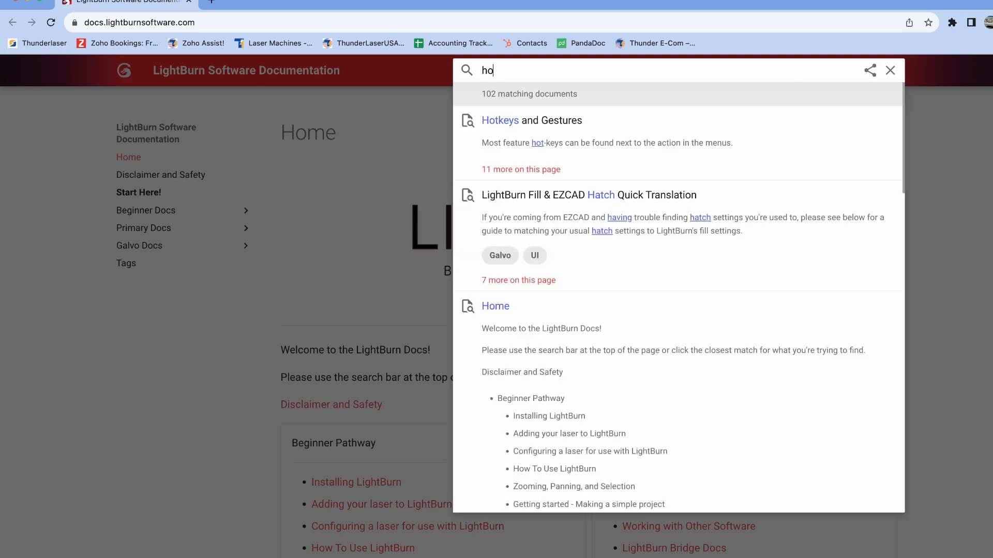
{"action": "left_click", "coordinate": [661, 136]}
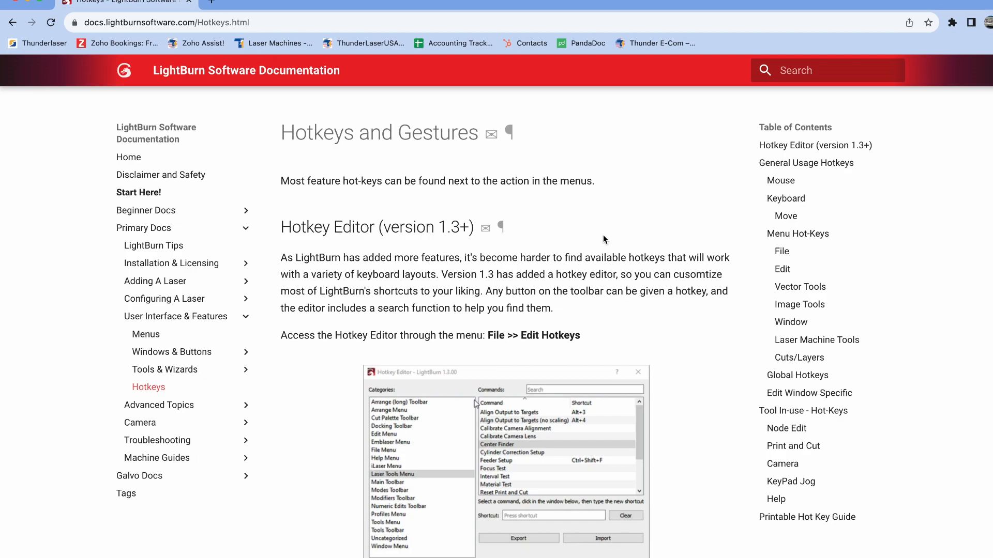
Examine the hotkey tables and the Printable Hot Key Guide with its download link, and return to LightBurn
{"action": "scroll", "coordinate": [574, 296], "scroll_direction": "down", "scroll_amount": 15}
{"action": "scroll", "coordinate": [574, 295], "scroll_direction": "down", "scroll_amount": 20}
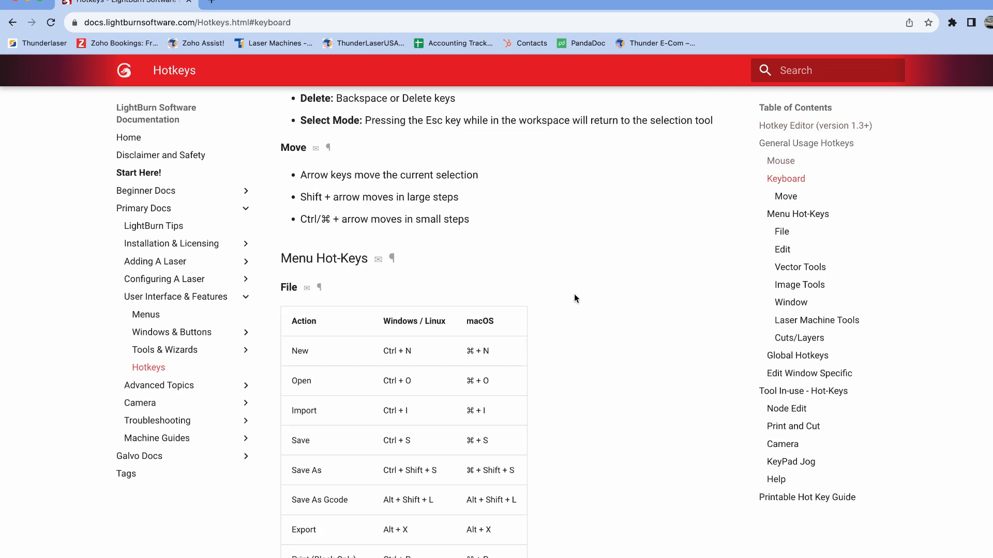
{"action": "scroll", "coordinate": [445, 338], "scroll_direction": "down", "scroll_amount": 10}
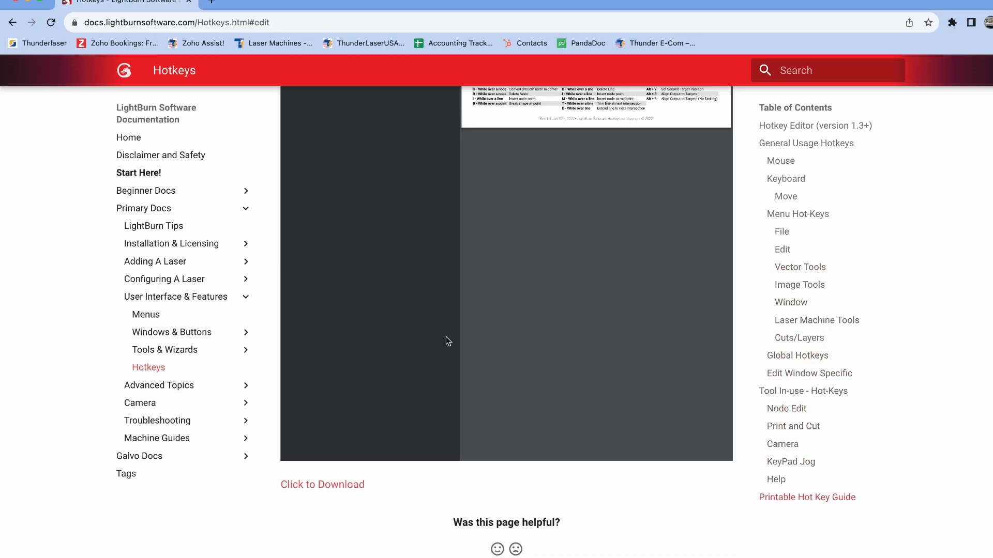
{"action": "scroll", "coordinate": [512, 357], "scroll_direction": "up", "scroll_amount": 3}
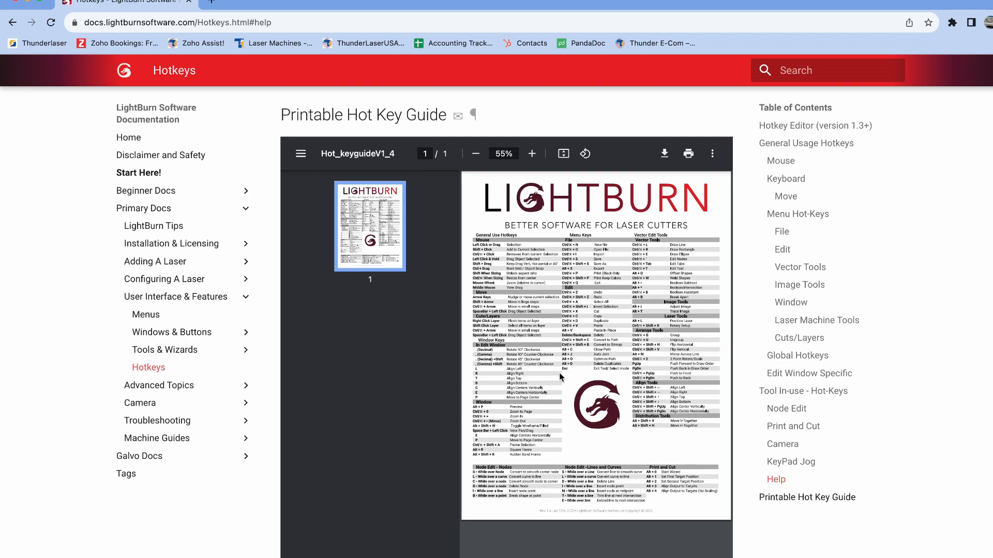
{"action": "scroll", "coordinate": [558, 382], "scroll_direction": "down", "scroll_amount": 8}
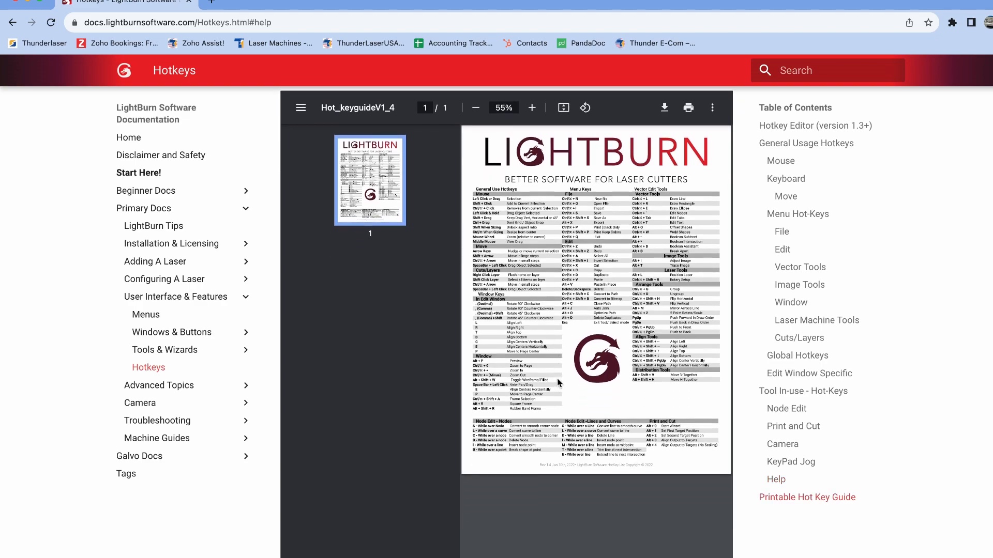
{"action": "scroll", "coordinate": [556, 380], "scroll_direction": "down", "scroll_amount": 1}
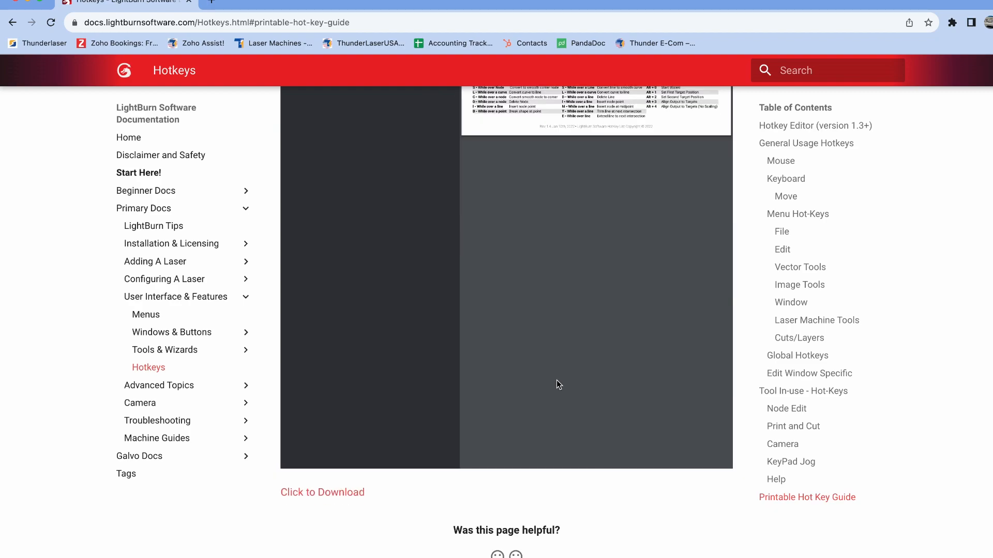
{"action": "left_click", "coordinate": [318, 497]}
{"action": "left_click", "coordinate": [18, 2]}
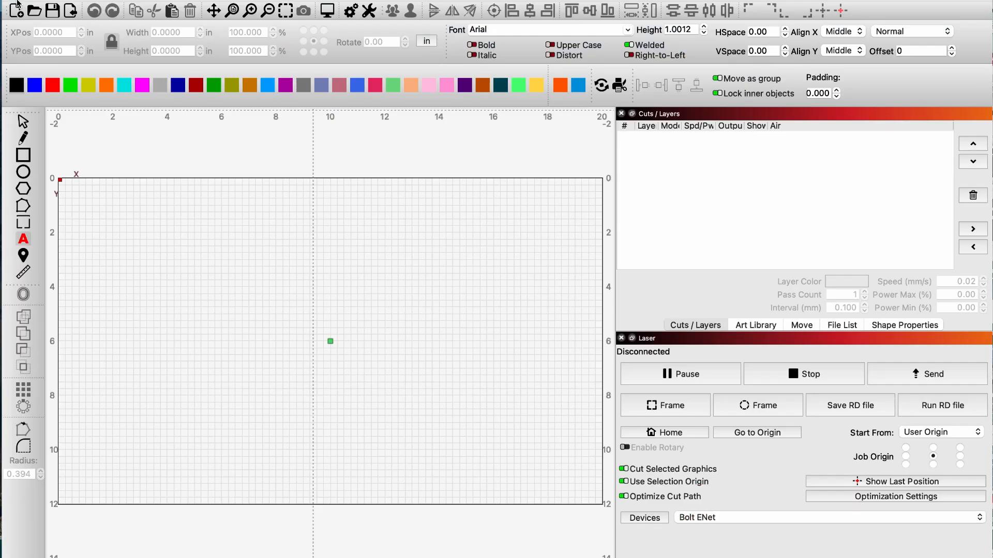
Add the text "Bolt" in the upper-left area of the workspace, at about X 4 in and Y 3 in
{"action": "left_click", "coordinate": [25, 241]}
{"action": "left_click", "coordinate": [165, 264]}
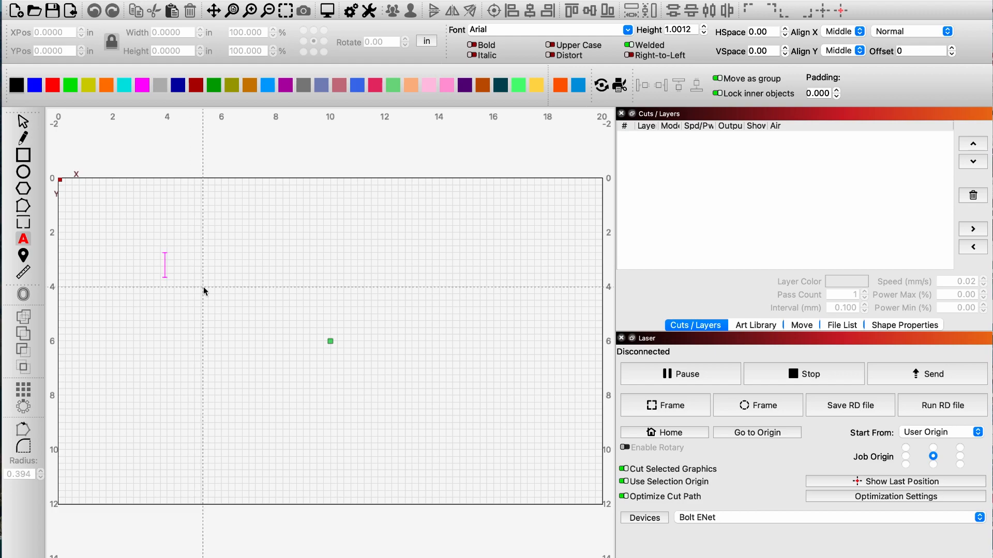
{"action": "type", "text": "Bolt"}
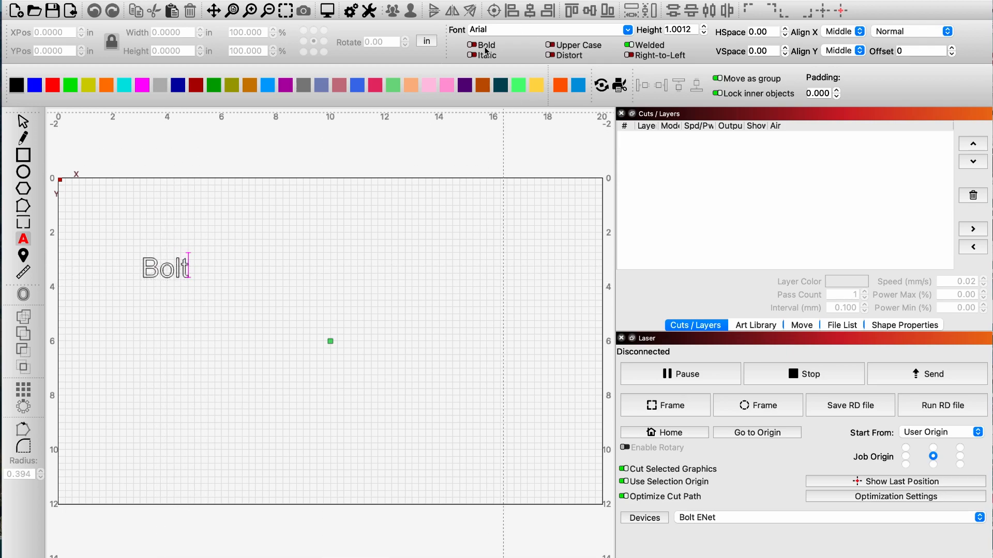
Browse the font list and change the Bolt text's font to Avengeance Heroic Avenger
{"action": "left_click", "coordinate": [628, 30]}
{"action": "scroll", "coordinate": [551, 171], "scroll_direction": "down", "scroll_amount": 10}
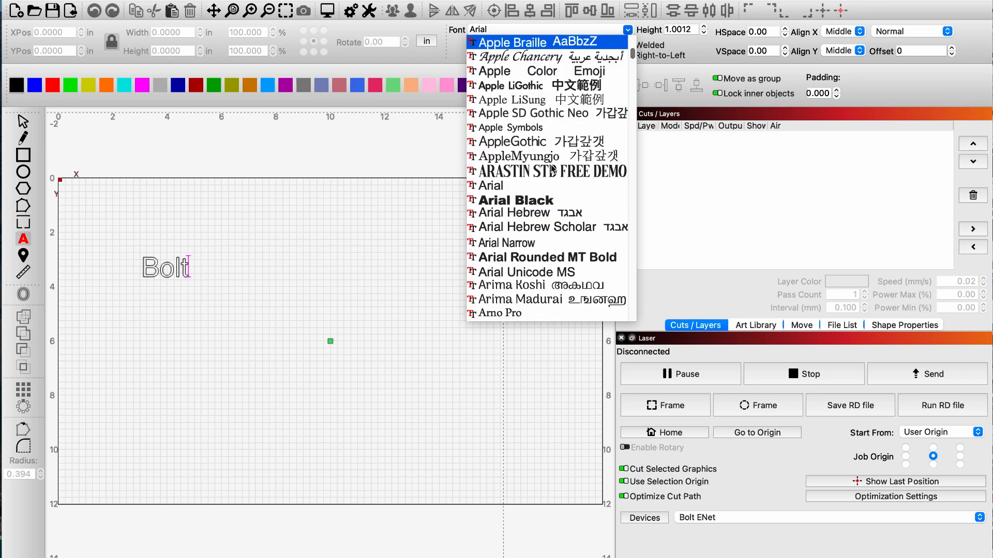
{"action": "scroll", "coordinate": [551, 174], "scroll_direction": "down", "scroll_amount": 10}
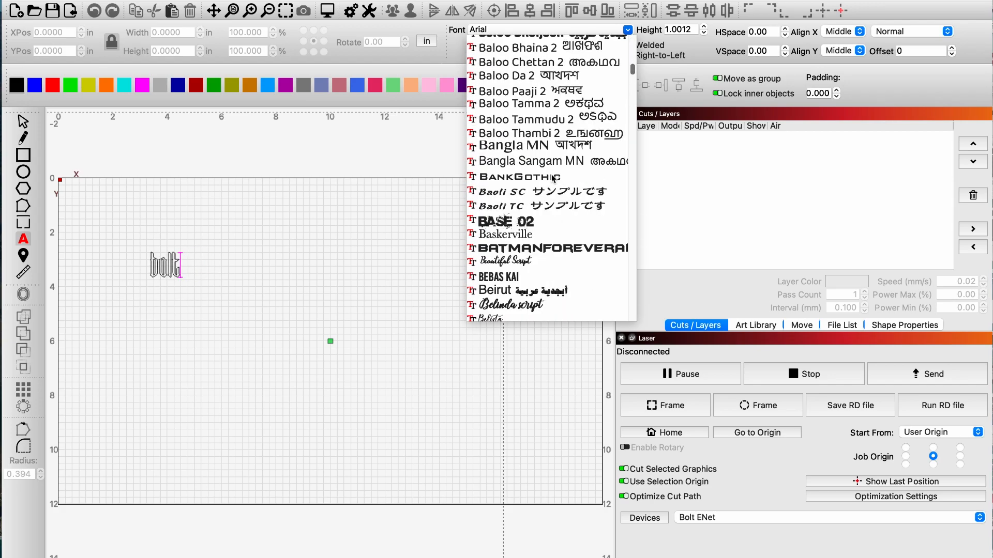
{"action": "scroll", "coordinate": [552, 177], "scroll_direction": "down", "scroll_amount": 2}
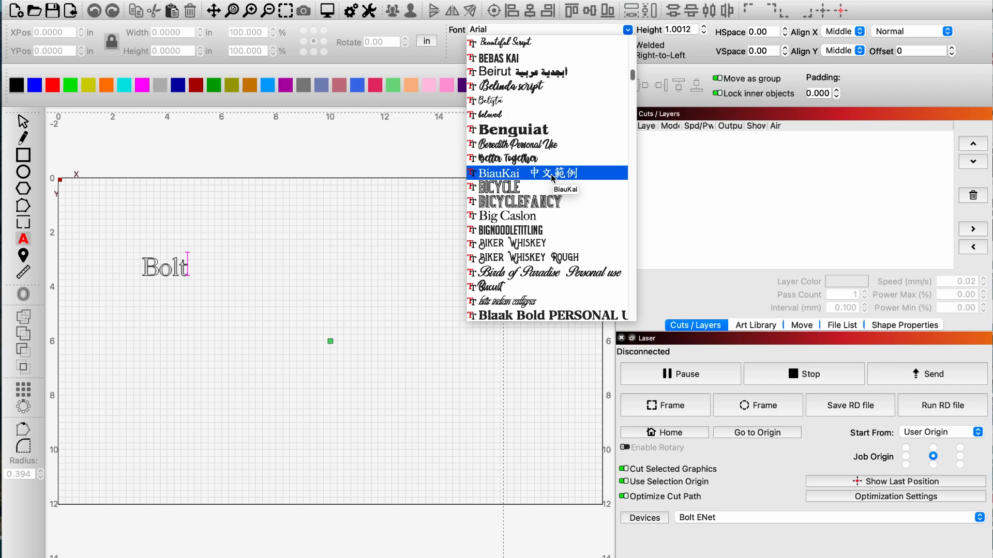
{"action": "scroll", "coordinate": [553, 205], "scroll_direction": "down", "scroll_amount": 3}
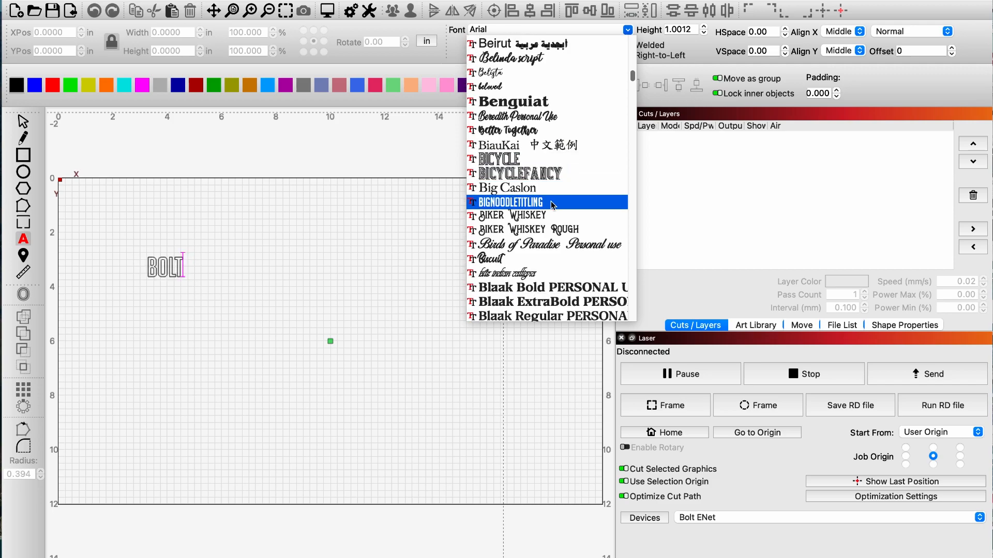
{"action": "scroll", "coordinate": [553, 204], "scroll_direction": "down", "scroll_amount": 5}
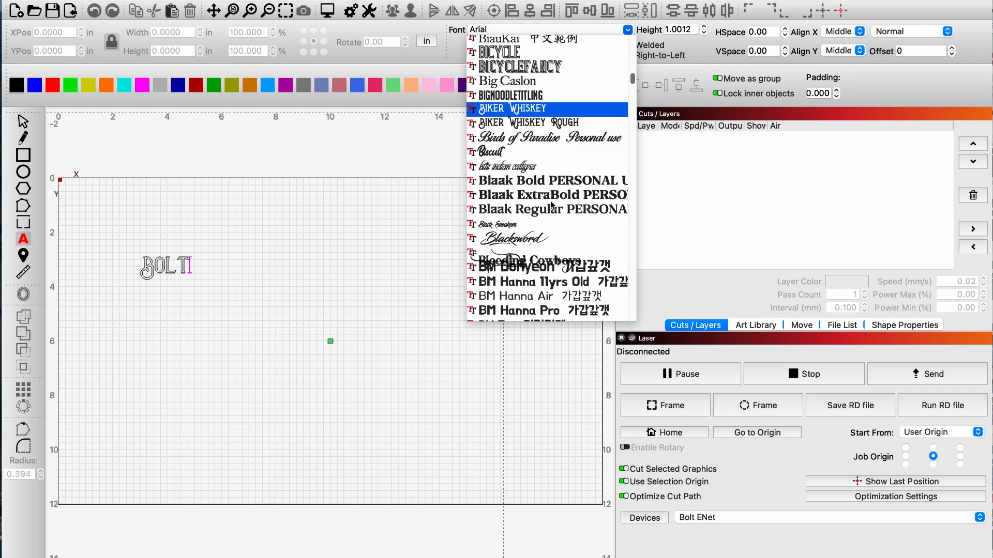
{"action": "scroll", "coordinate": [551, 206], "scroll_direction": "down", "scroll_amount": 8}
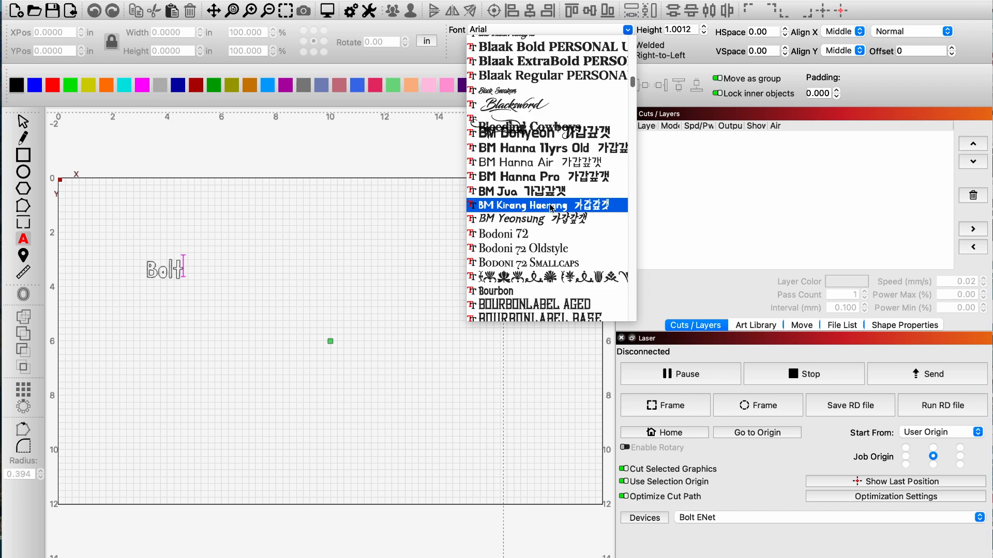
{"action": "scroll", "coordinate": [551, 207], "scroll_direction": "down", "scroll_amount": 15}
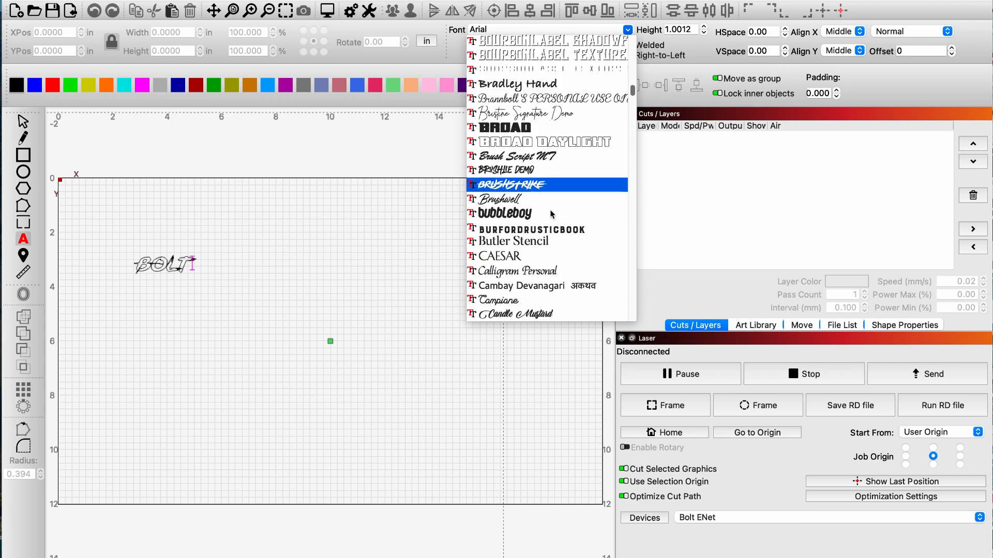
{"action": "scroll", "coordinate": [552, 214], "scroll_direction": "down", "scroll_amount": 8}
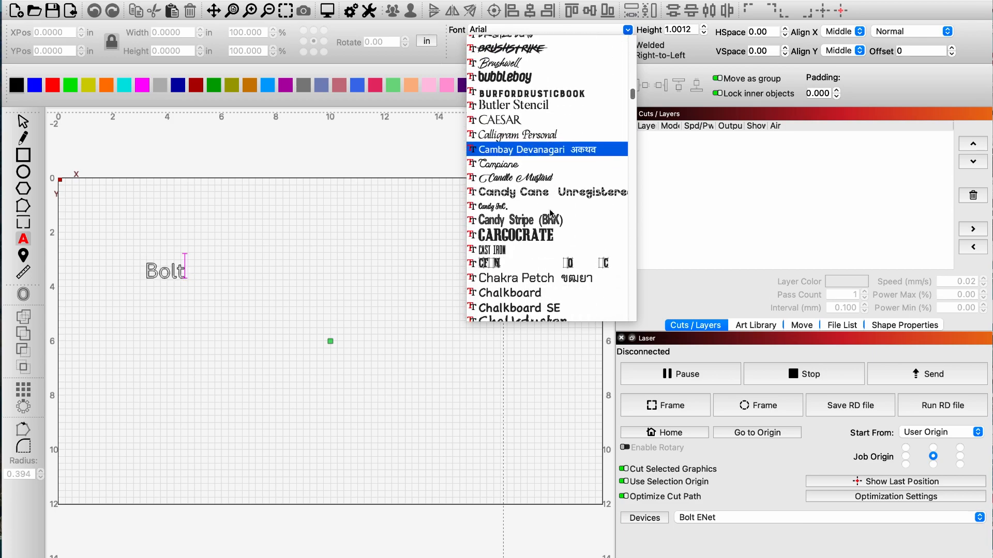
{"action": "scroll", "coordinate": [551, 214], "scroll_direction": "down", "scroll_amount": 13}
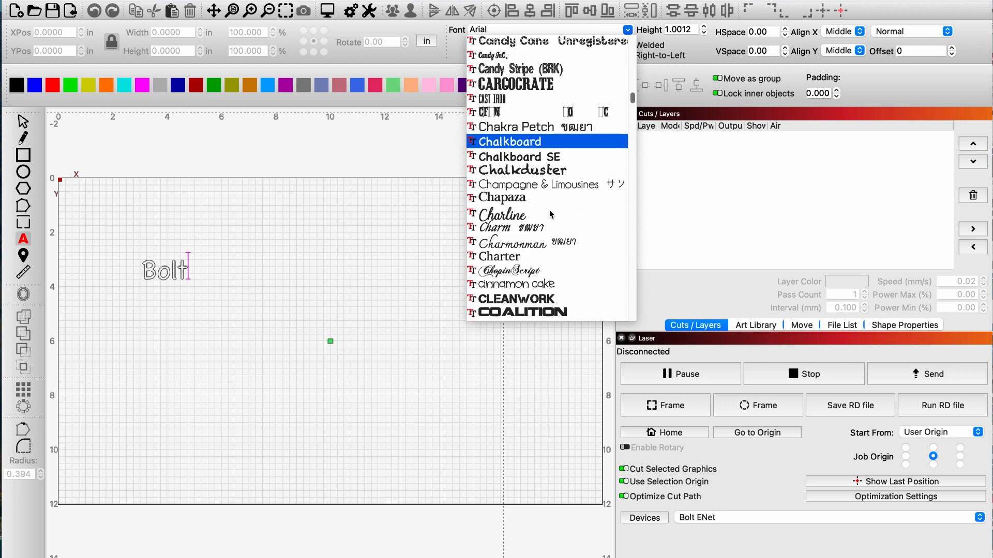
{"action": "scroll", "coordinate": [551, 214], "scroll_direction": "down", "scroll_amount": 12}
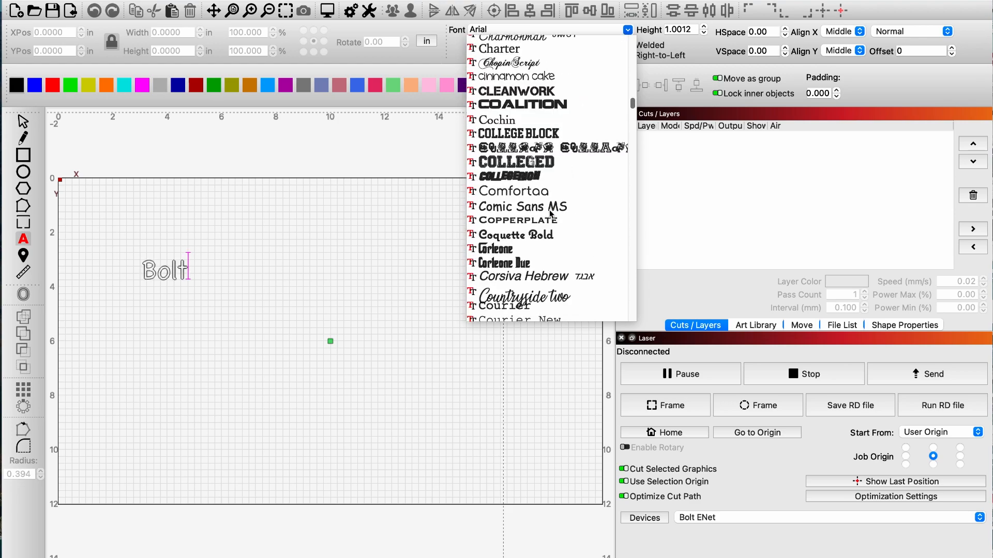
{"action": "scroll", "coordinate": [551, 214], "scroll_direction": "down", "scroll_amount": 20}
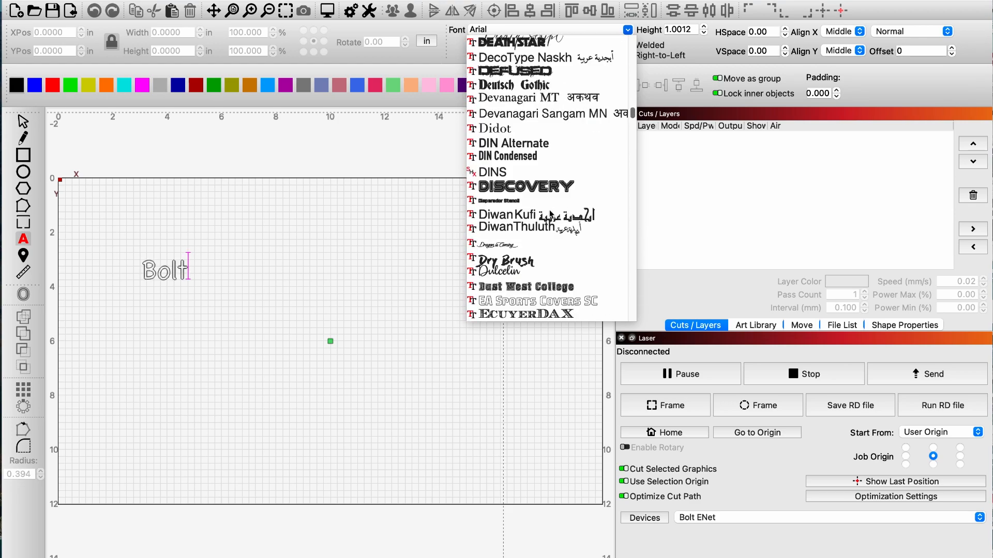
{"action": "scroll", "coordinate": [549, 209], "scroll_direction": "up", "scroll_amount": 20}
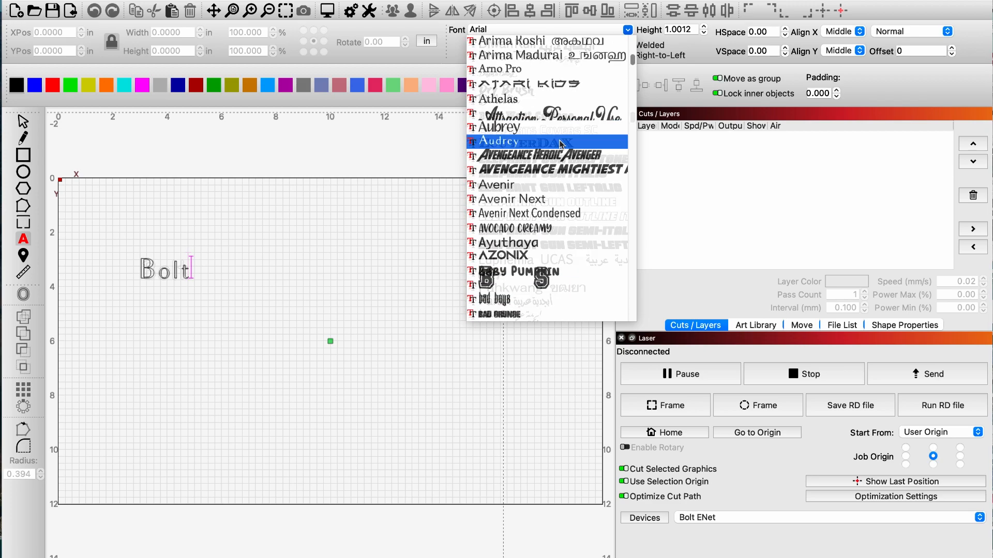
{"action": "left_click", "coordinate": [536, 153]}
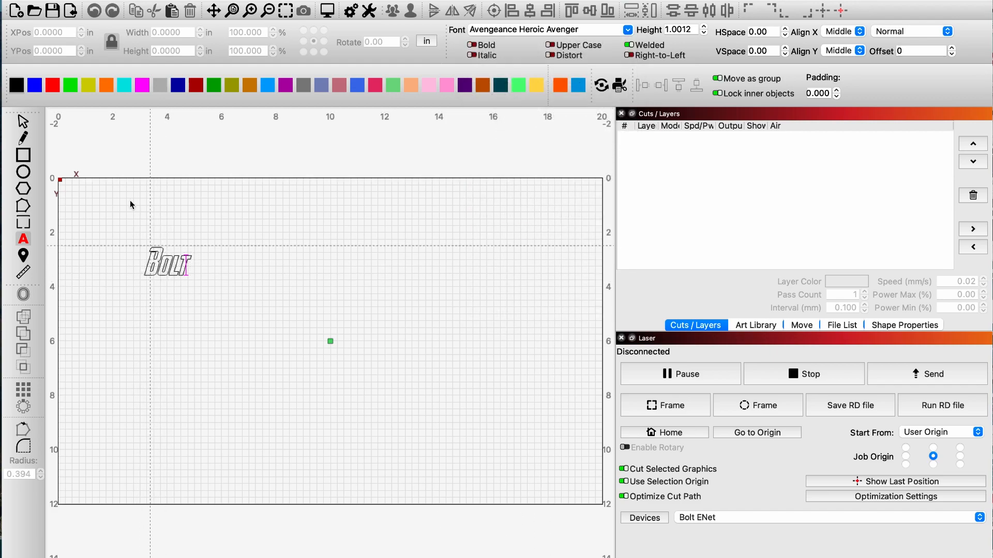
Reposition the Bolt text to about X 5.35 in, Y 3.49 in, and set its width to 2.5 in
{"action": "left_click", "coordinate": [23, 122]}
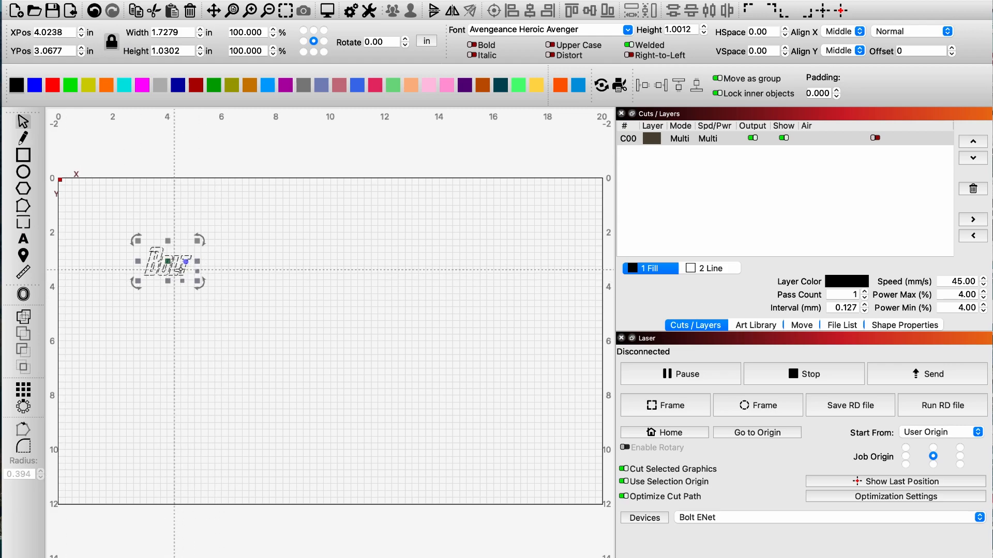
{"action": "left_click_drag", "start_coordinate": [170, 263], "coordinate": [237, 283]}
{"action": "double_click", "coordinate": [185, 32]}
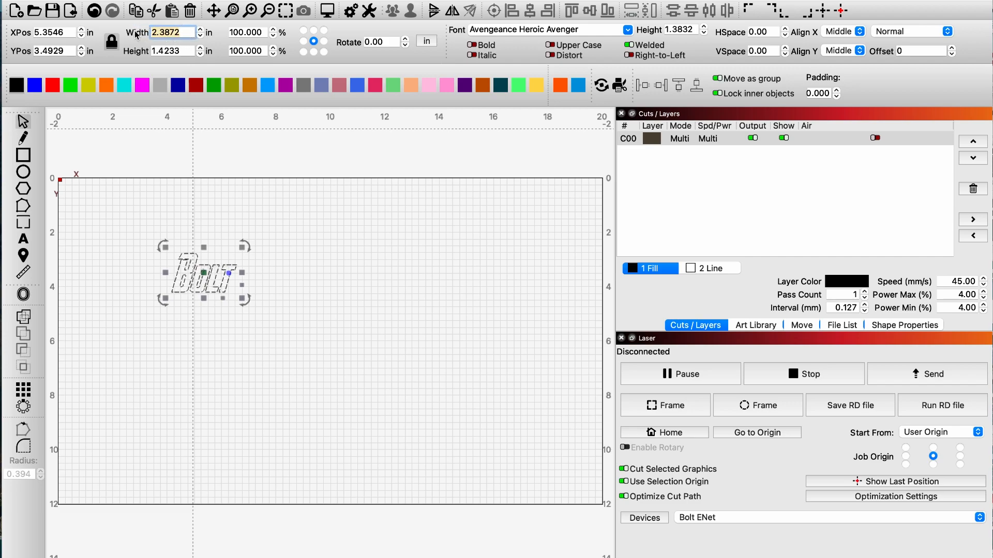
{"action": "type", "text": "2.5"}
{"action": "key", "text": "Tab"}
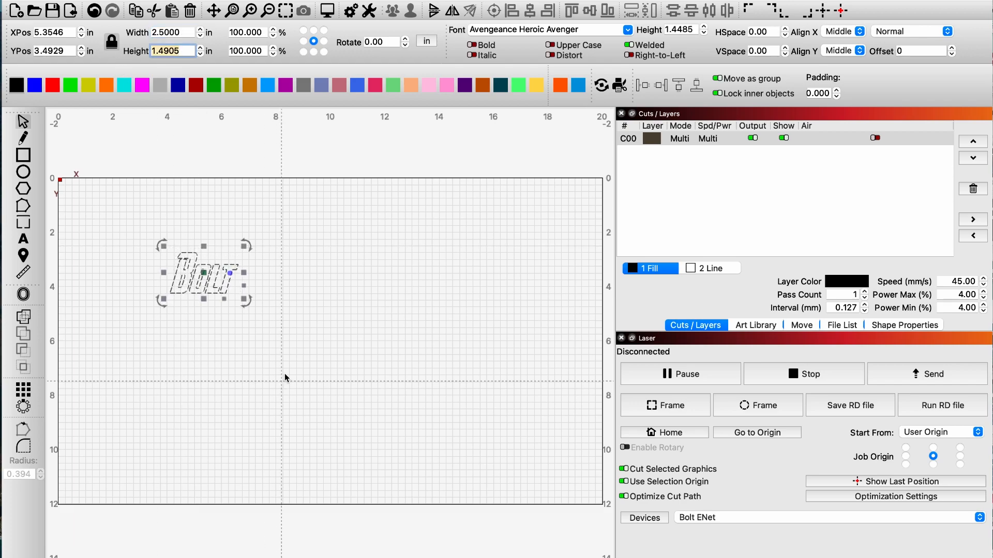
{"action": "left_click", "coordinate": [222, 328]}
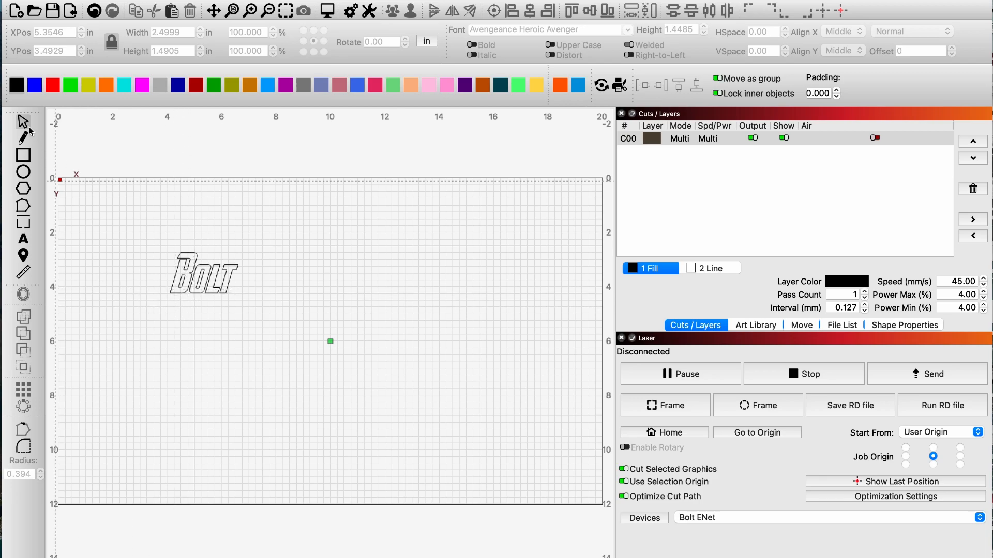
Open the Offset settings for the Bolt text
{"action": "left_click", "coordinate": [202, 269]}
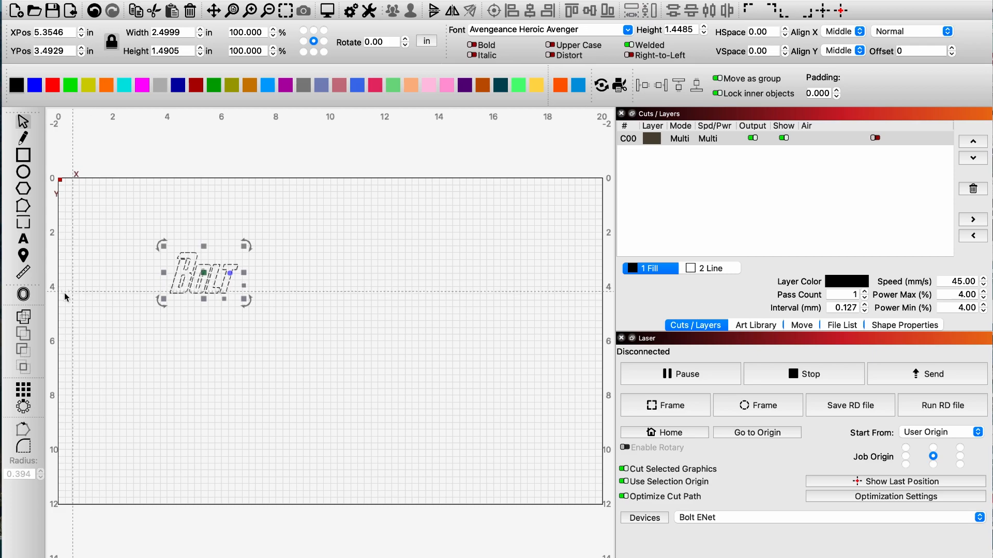
{"action": "left_click", "coordinate": [27, 298]}
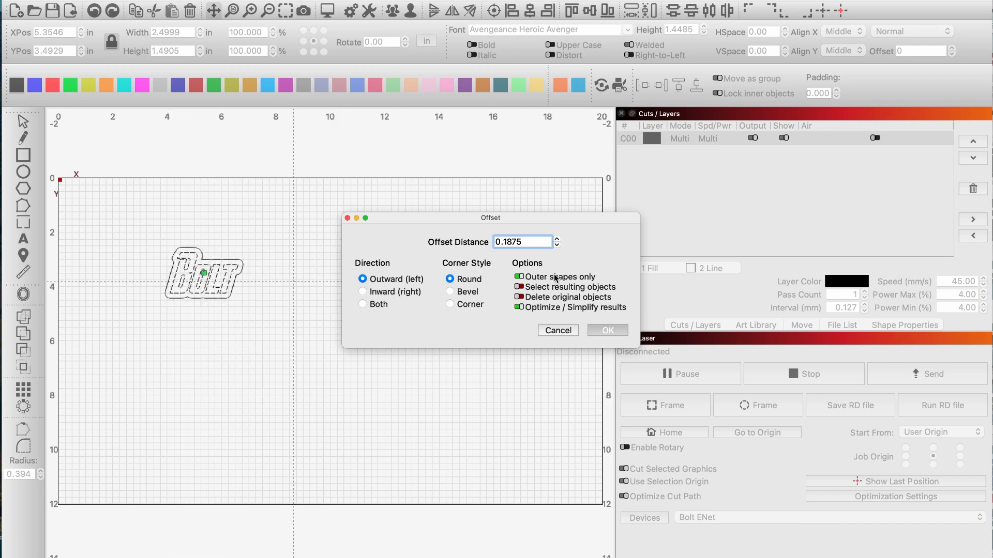
Preview an offset distance of 0.5 in around the Bolt text and restore the distance to 0.1875 in
{"action": "left_click", "coordinate": [557, 239]}
{"action": "left_click", "coordinate": [557, 239]}
{"action": "left_click", "coordinate": [557, 238]}
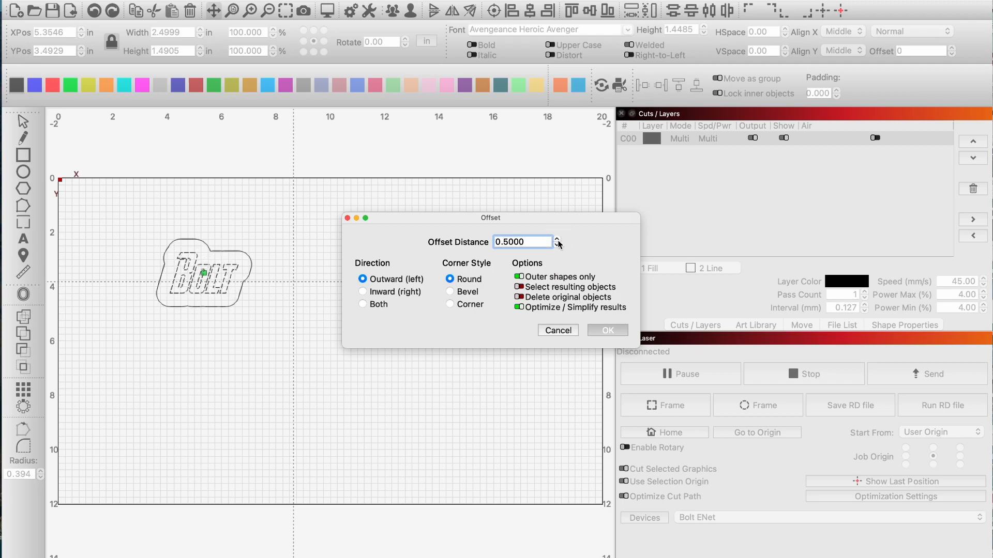
{"action": "left_click", "coordinate": [557, 246]}
{"action": "left_click", "coordinate": [557, 245]}
{"action": "left_click", "coordinate": [557, 246]}
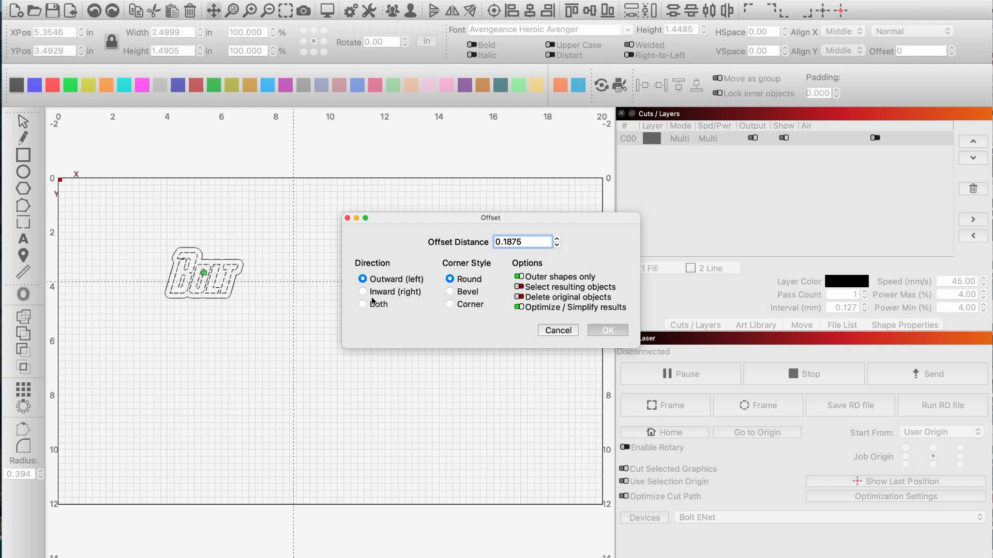
Try the Bevel and Corner styles on the offset preview and return the corner style to Round
{"action": "left_click", "coordinate": [450, 293]}
{"action": "left_click", "coordinate": [454, 305]}
{"action": "left_click", "coordinate": [450, 281]}
Increase the offset distance by two increments above 0.1875 in and create the outward, round-cornered outline around the Bolt text
{"action": "left_click", "coordinate": [557, 239]}
{"action": "left_click", "coordinate": [557, 239]}
{"action": "left_click", "coordinate": [607, 330]}
{"action": "left_click", "coordinate": [331, 336]}
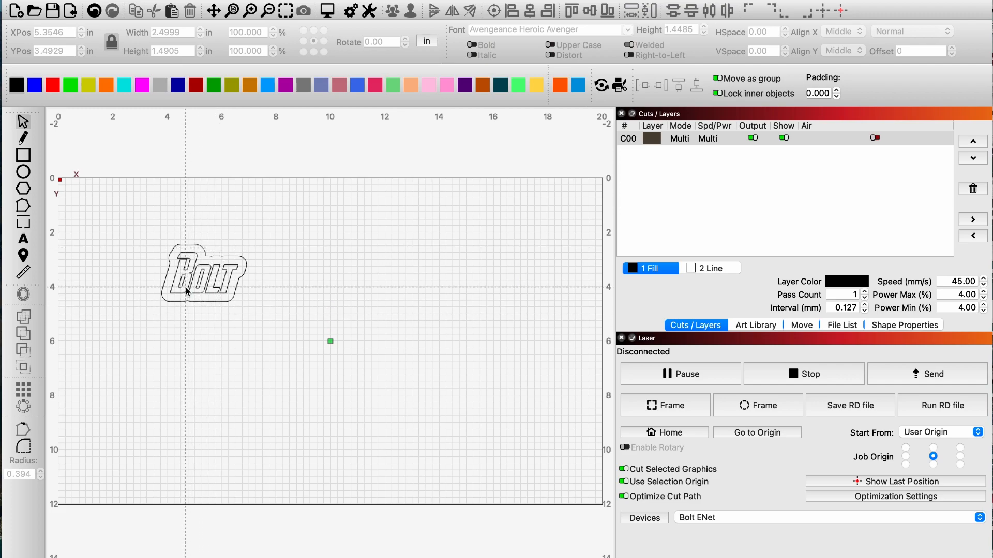
{"action": "scroll", "coordinate": [186, 266], "scroll_direction": "down", "scroll_amount": 1}
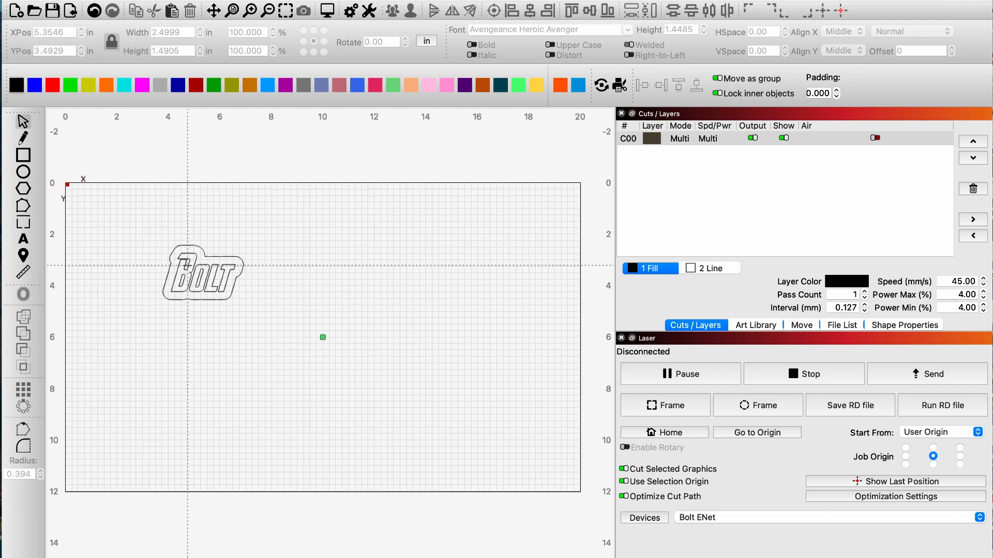
Examine the rounded offset outline around the Bolt text up close and in the context of the whole work area
{"action": "scroll", "coordinate": [176, 264], "scroll_direction": "up", "scroll_amount": 3}
{"action": "scroll", "coordinate": [356, 296], "scroll_direction": "down", "scroll_amount": 3}
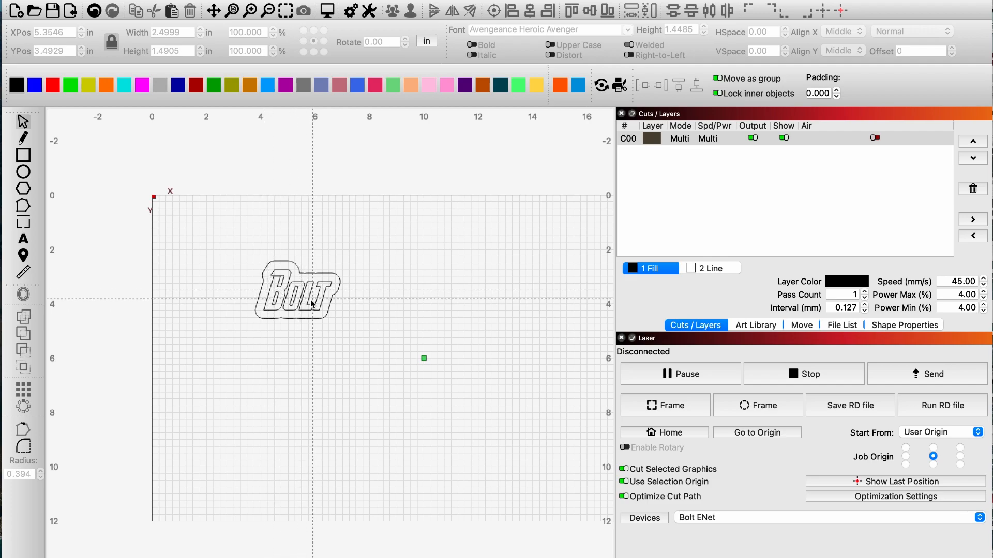
{"action": "scroll", "coordinate": [261, 276], "scroll_direction": "up", "scroll_amount": 2}
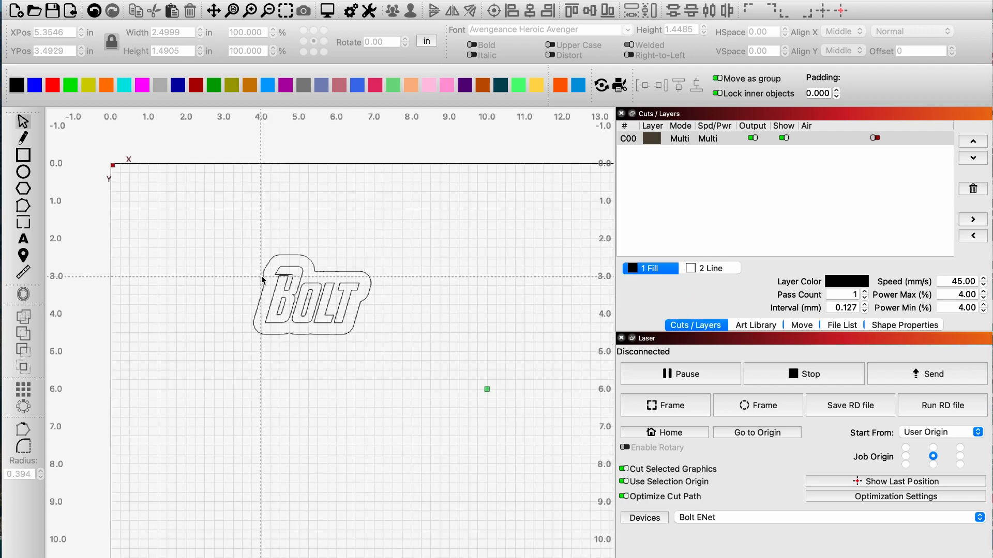
{"action": "scroll", "coordinate": [261, 280], "scroll_direction": "up", "scroll_amount": 2}
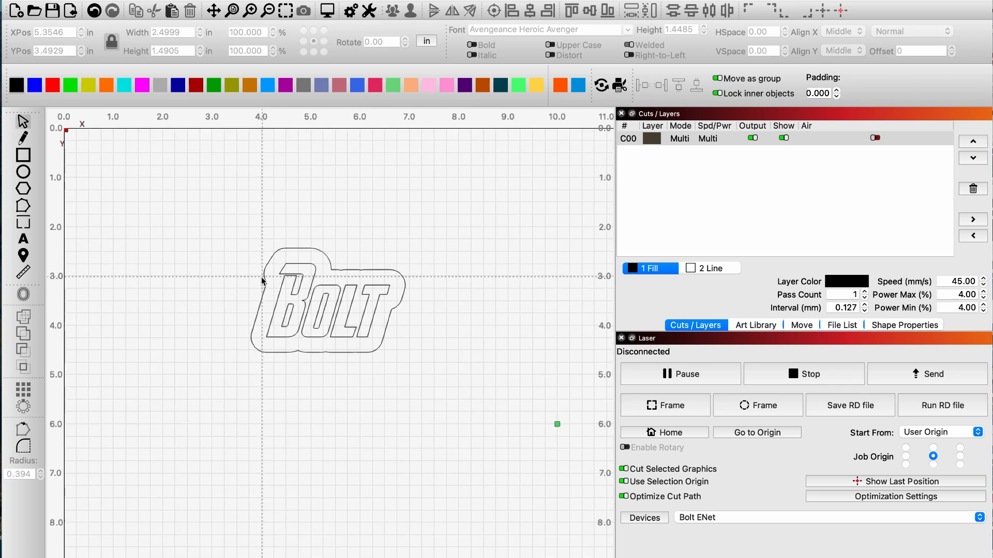
{"action": "scroll", "coordinate": [263, 278], "scroll_direction": "up", "scroll_amount": 1}
{"action": "scroll", "coordinate": [264, 274], "scroll_direction": "up", "scroll_amount": 1}
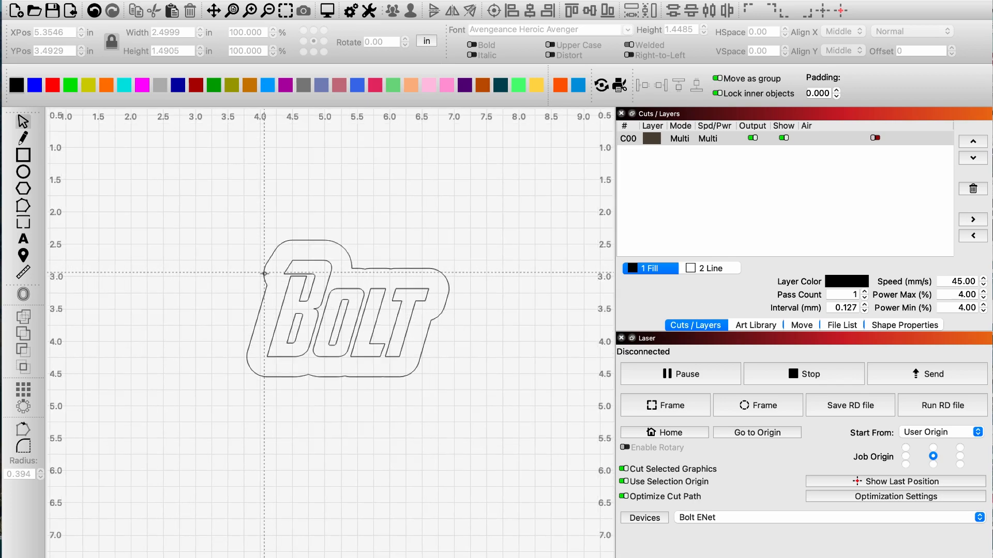
{"action": "scroll", "coordinate": [429, 382], "scroll_direction": "up", "scroll_amount": 2}
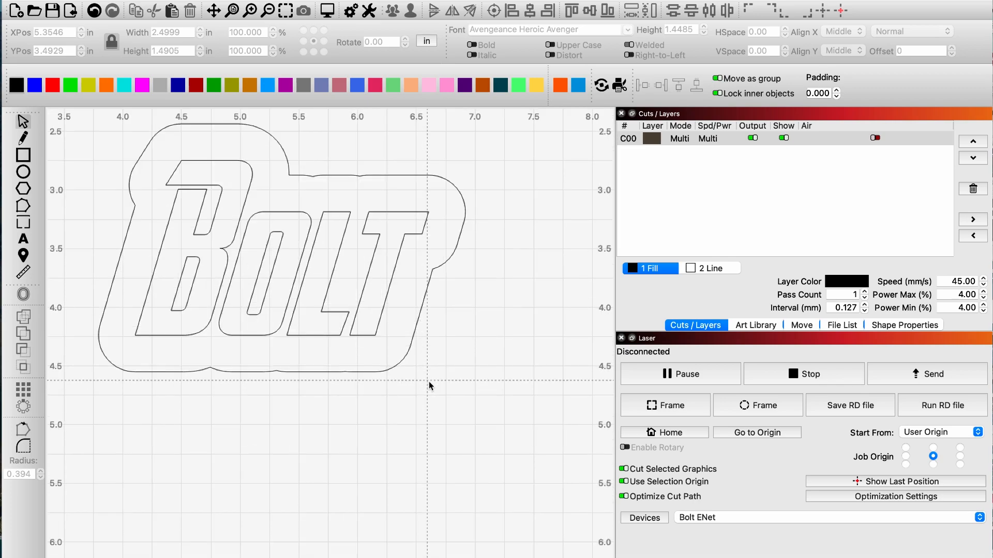
{"action": "scroll", "coordinate": [427, 383], "scroll_direction": "up", "scroll_amount": 1}
{"action": "scroll", "coordinate": [423, 389], "scroll_direction": "down", "scroll_amount": 5}
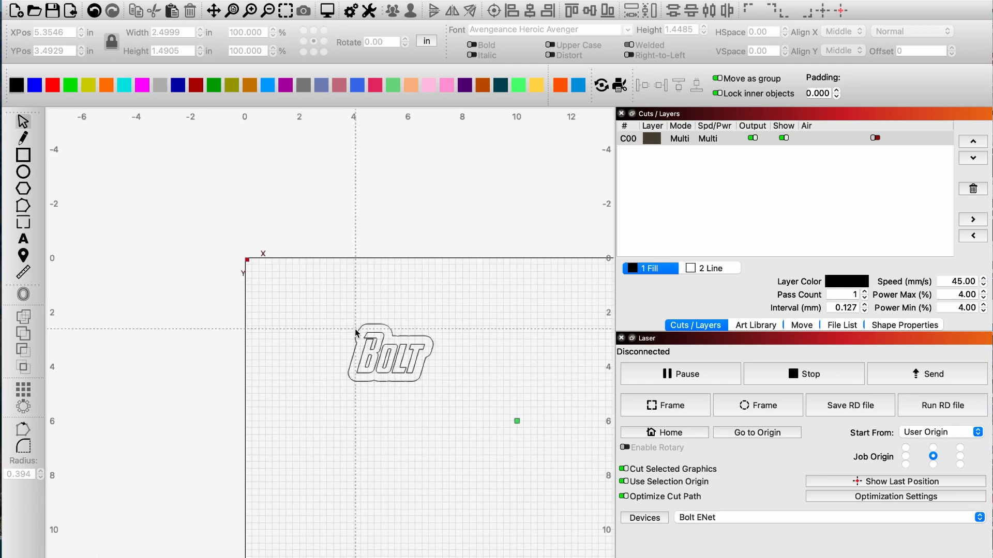
Draw a circle about 0.57 in across beside the upper-left corner of the Bolt outline
{"action": "scroll", "coordinate": [355, 329], "scroll_direction": "up", "scroll_amount": 2}
{"action": "scroll", "coordinate": [358, 331], "scroll_direction": "up", "scroll_amount": 1}
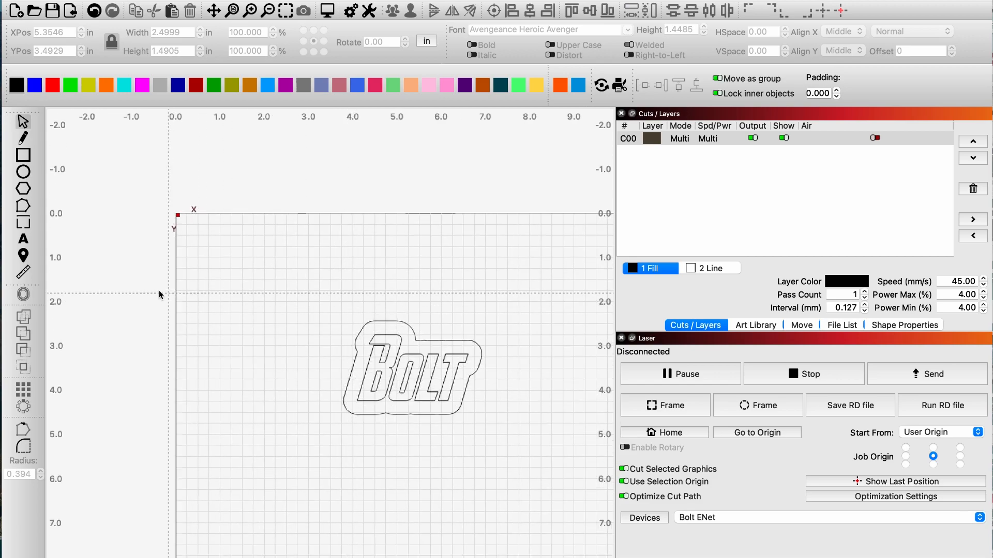
{"action": "left_click", "coordinate": [28, 174]}
{"action": "left_click_drag", "start_coordinate": [336, 309], "coordinate": [361, 333]}
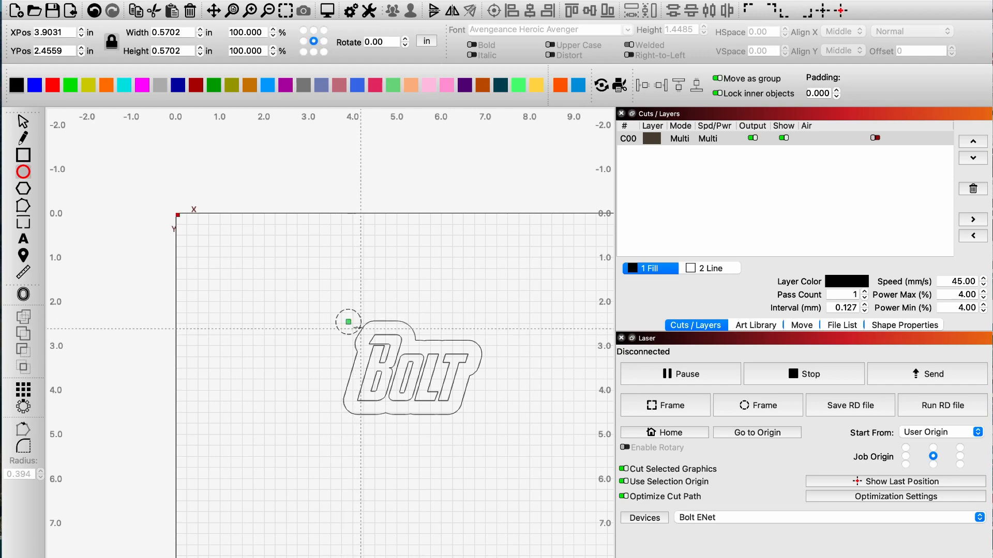
Offset the small circle inward by 0.125 in with the Round corner style and return to the selection tool
{"action": "left_click", "coordinate": [23, 295]}
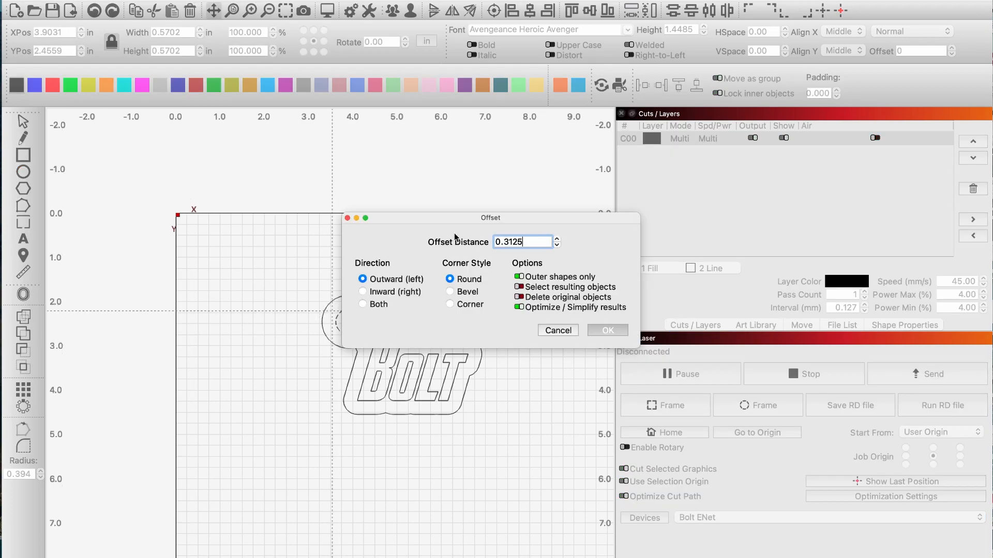
{"action": "left_click", "coordinate": [393, 292]}
{"action": "left_click_drag", "start_coordinate": [439, 222], "coordinate": [496, 188]}
{"action": "left_click", "coordinate": [614, 211]}
{"action": "left_click", "coordinate": [614, 210]}
{"action": "left_click", "coordinate": [614, 210]}
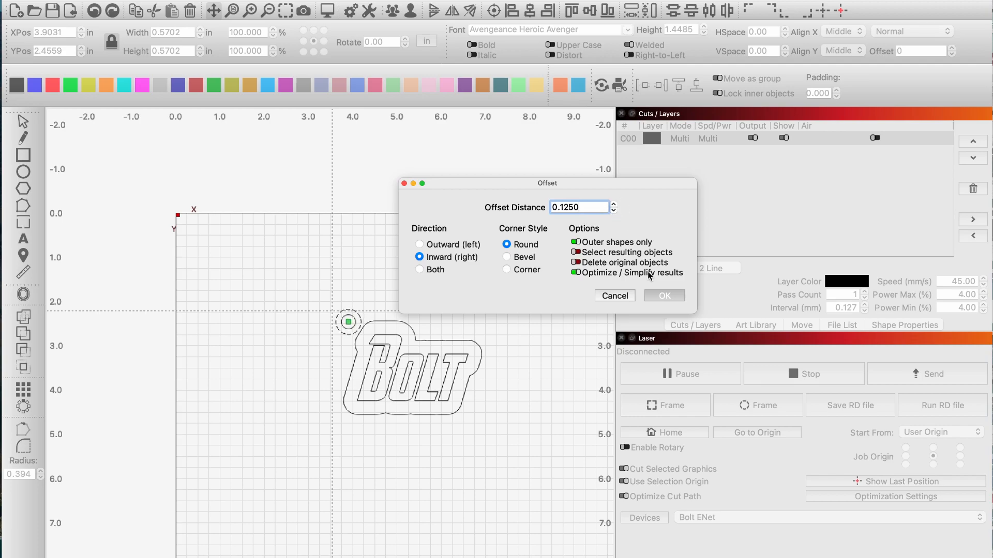
{"action": "left_click", "coordinate": [658, 294]}
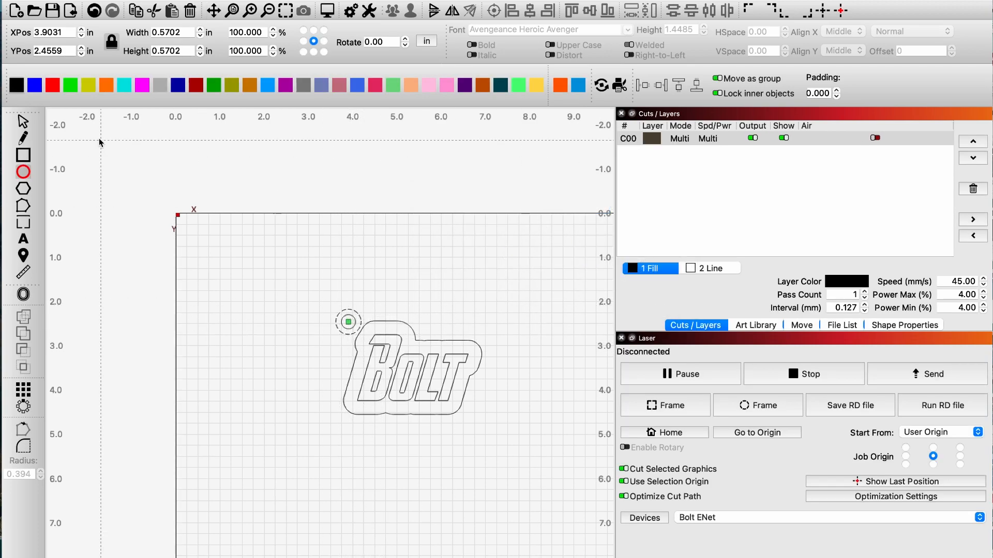
{"action": "left_click", "coordinate": [24, 122]}
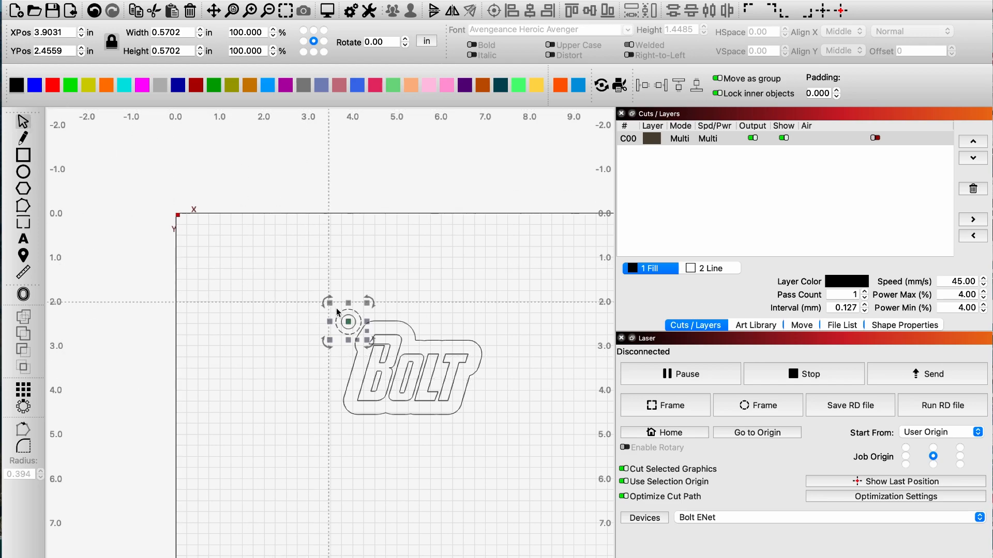
Try an enclosing selection box that only partly covers the outer circle, and clear the selection
{"action": "left_click", "coordinate": [347, 321]}
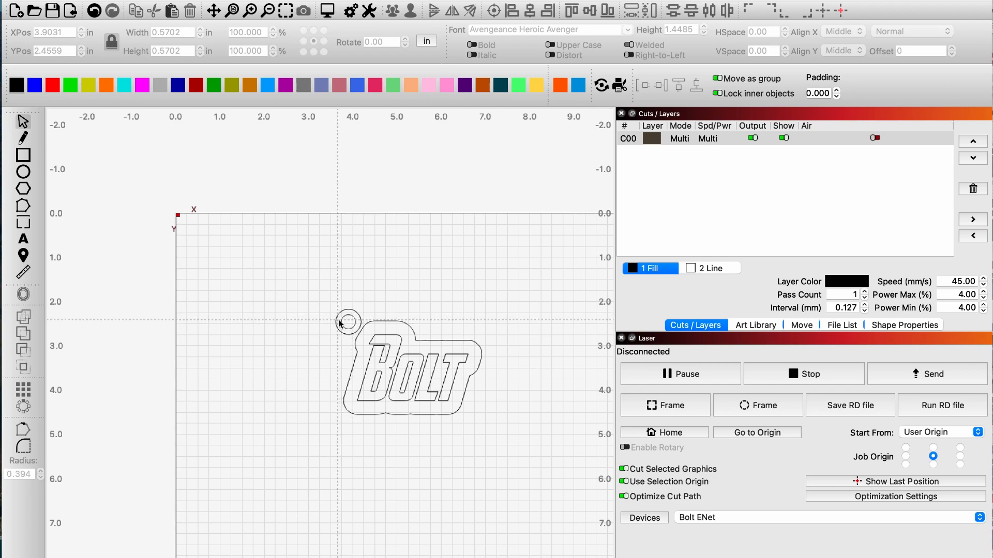
{"action": "scroll", "coordinate": [348, 324], "scroll_direction": "up", "scroll_amount": 2}
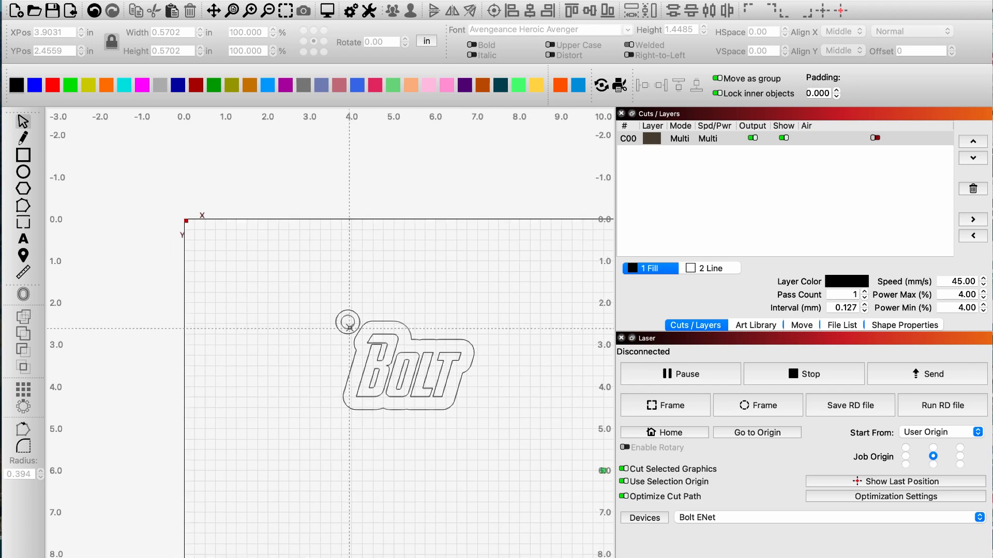
{"action": "scroll", "coordinate": [348, 326], "scroll_direction": "up", "scroll_amount": 5}
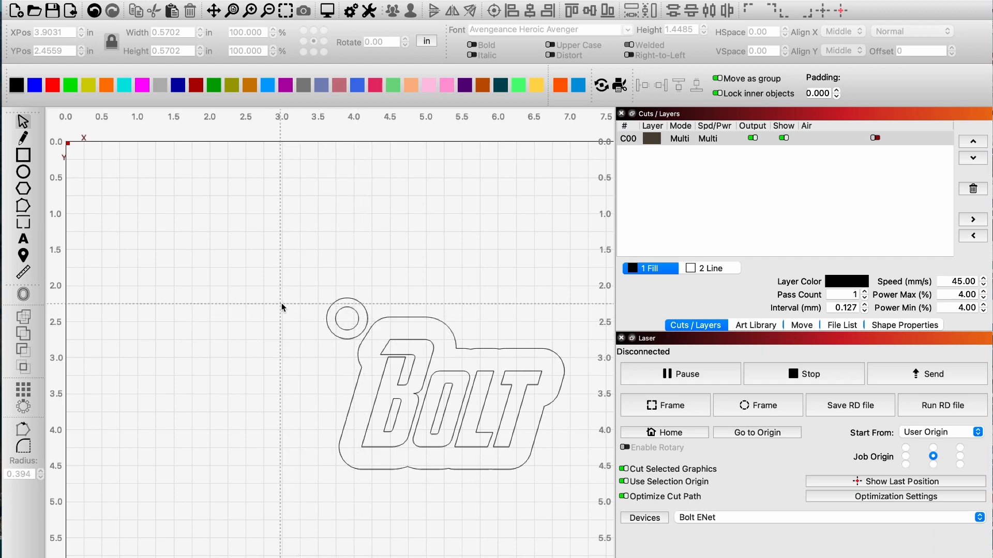
{"action": "left_click_drag", "start_coordinate": [282, 305], "coordinate": [243, 369]}
{"action": "left_click_drag", "start_coordinate": [278, 306], "coordinate": [371, 347]}
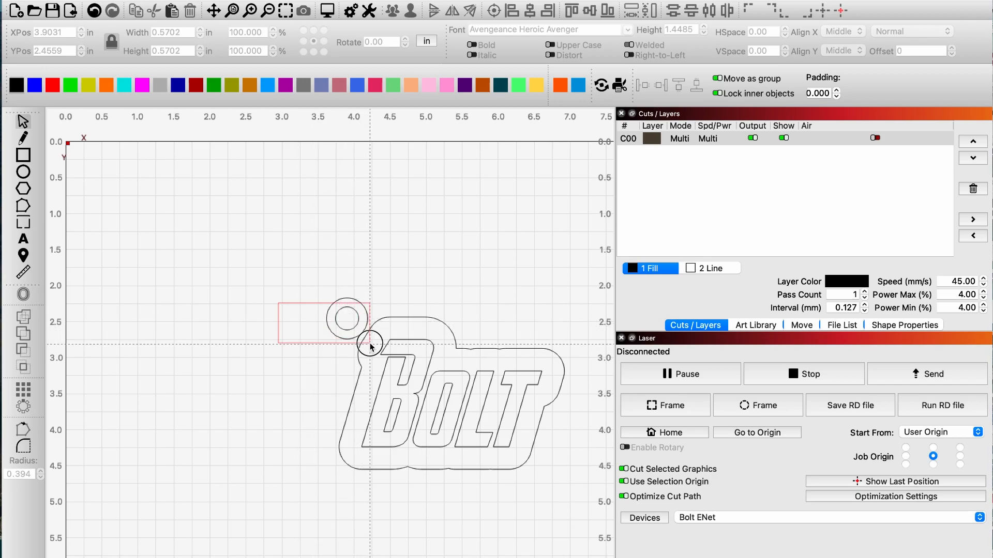
{"action": "left_click_drag", "start_coordinate": [371, 347], "coordinate": [371, 347]}
{"action": "left_click_drag", "start_coordinate": [370, 347], "coordinate": [370, 347]}
{"action": "left_click", "coordinate": [291, 357]}
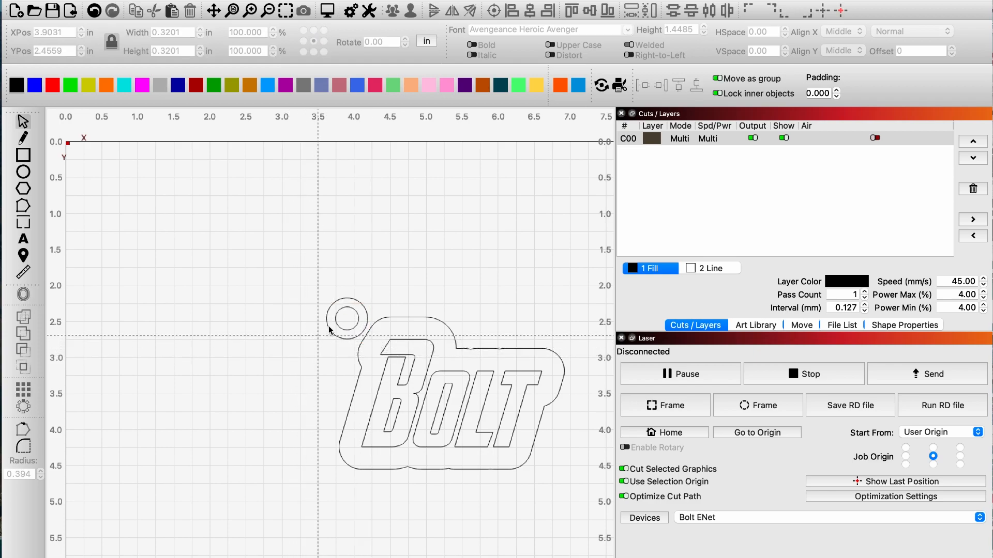
Select both circles with a crossing selection and move them to about X 4.10 in, Y 2.45 in, overlapping the Bolt outline's corner
{"action": "left_click_drag", "start_coordinate": [360, 277], "coordinate": [326, 317]}
{"action": "left_click_drag", "start_coordinate": [326, 313], "coordinate": [326, 314]}
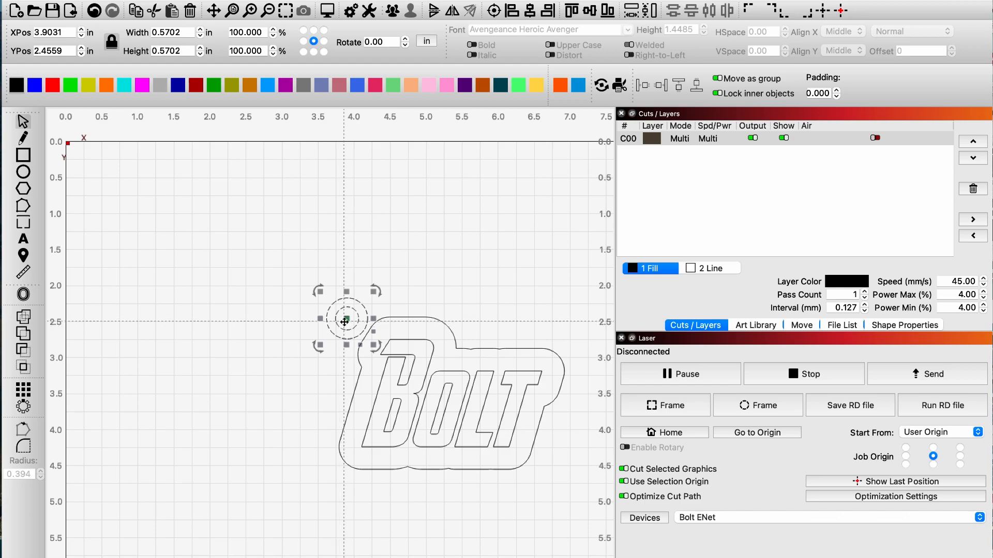
{"action": "left_click_drag", "start_coordinate": [345, 321], "coordinate": [362, 318]}
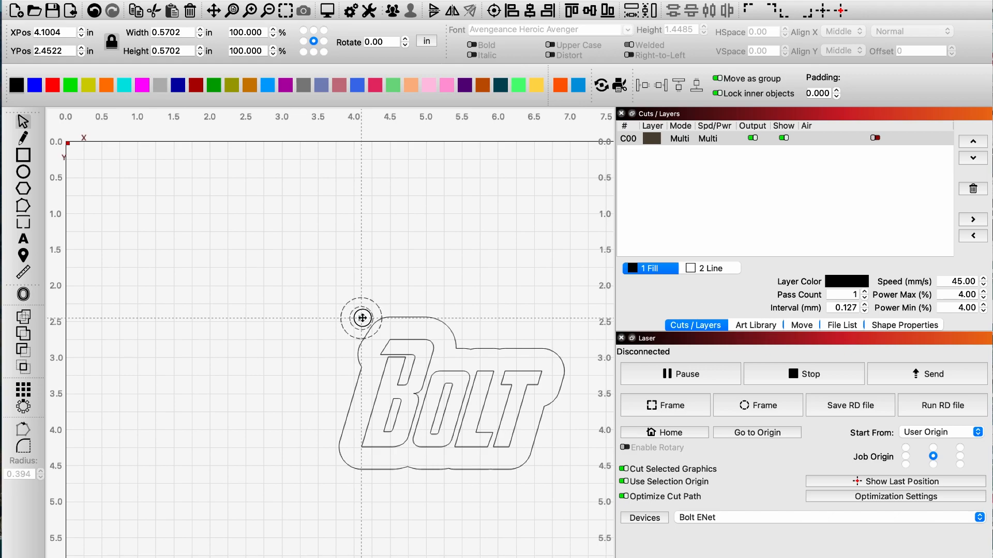
{"action": "left_click_drag", "start_coordinate": [362, 318], "coordinate": [362, 318]}
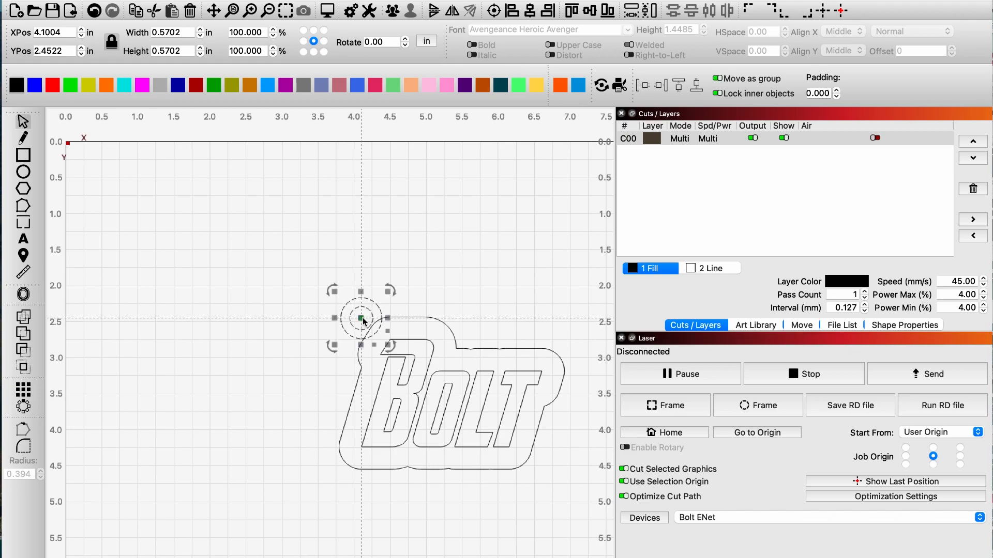
Try selecting the outer circle and the Bolt outline one at a time, and clear the selection
{"action": "left_click", "coordinate": [427, 292]}
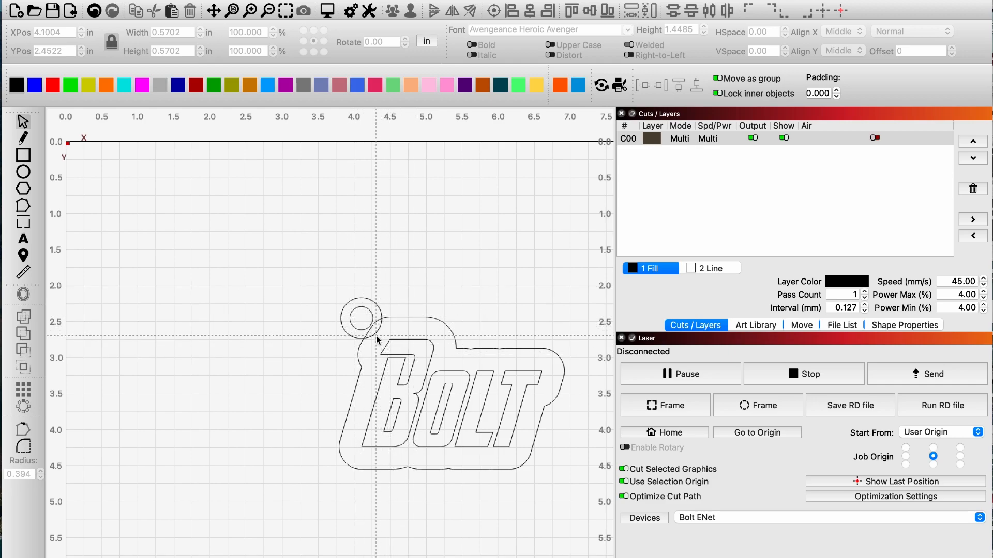
{"action": "left_click", "coordinate": [382, 309]}
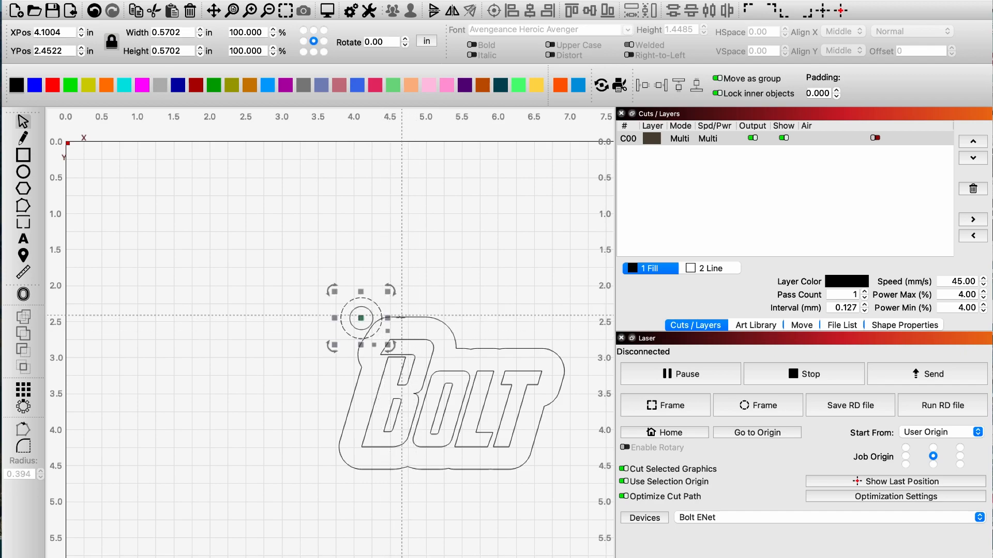
{"action": "left_click", "coordinate": [399, 318]}
{"action": "left_click", "coordinate": [398, 318]}
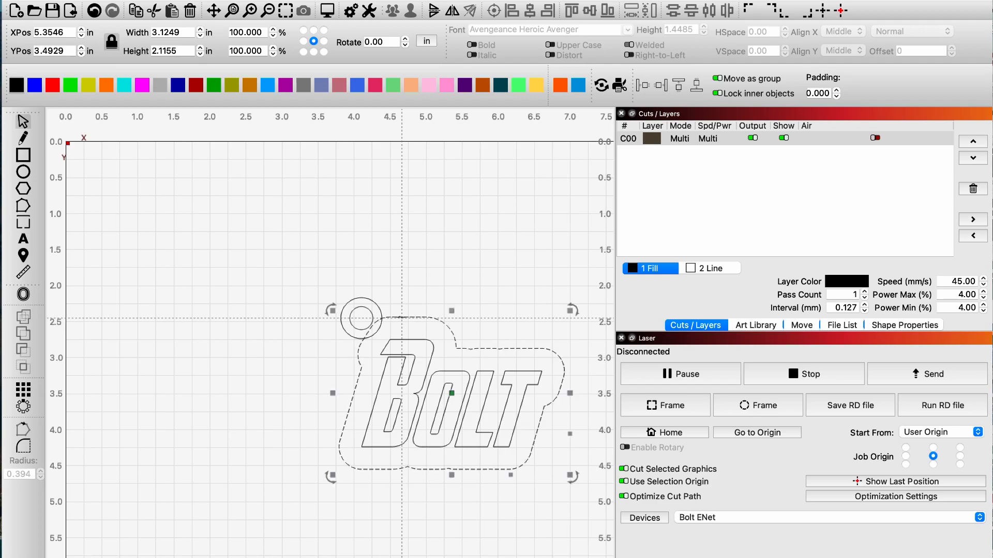
{"action": "left_click", "coordinate": [387, 305]}
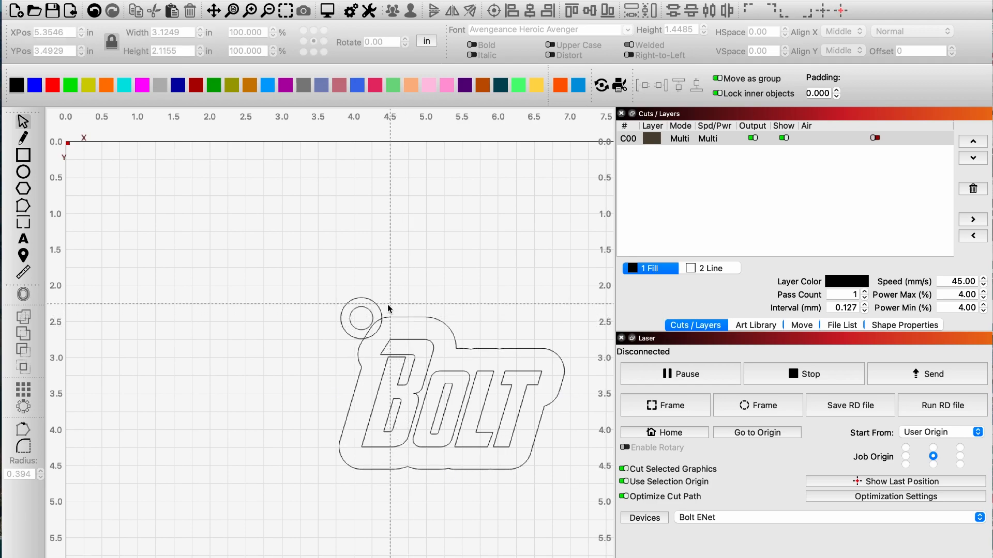
Open the Boolean Assistant for the outer circle and Bolt outline, and preview Union, Intersection and both Subtract results
{"action": "left_click_drag", "start_coordinate": [393, 304], "coordinate": [378, 328]}
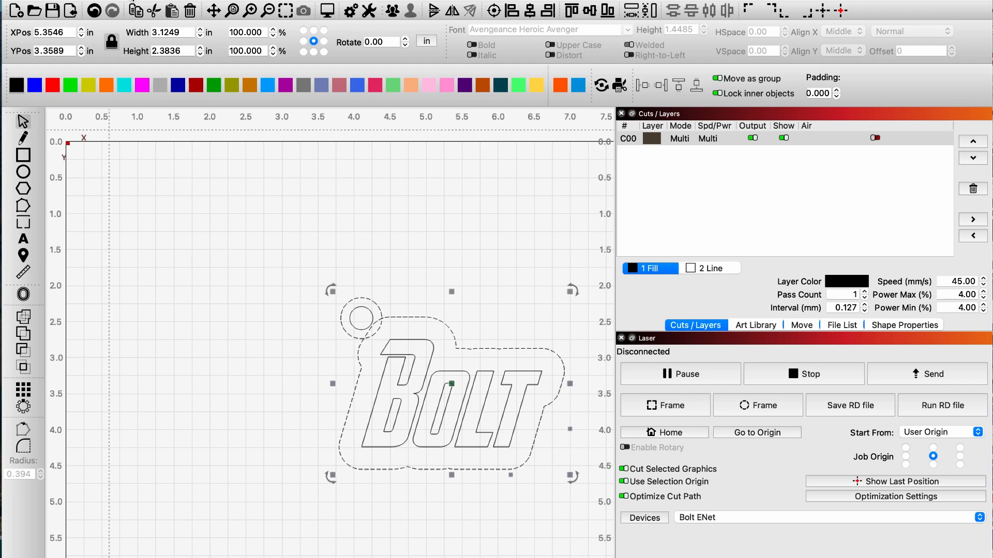
{"action": "left_click", "coordinate": [130, 0]}
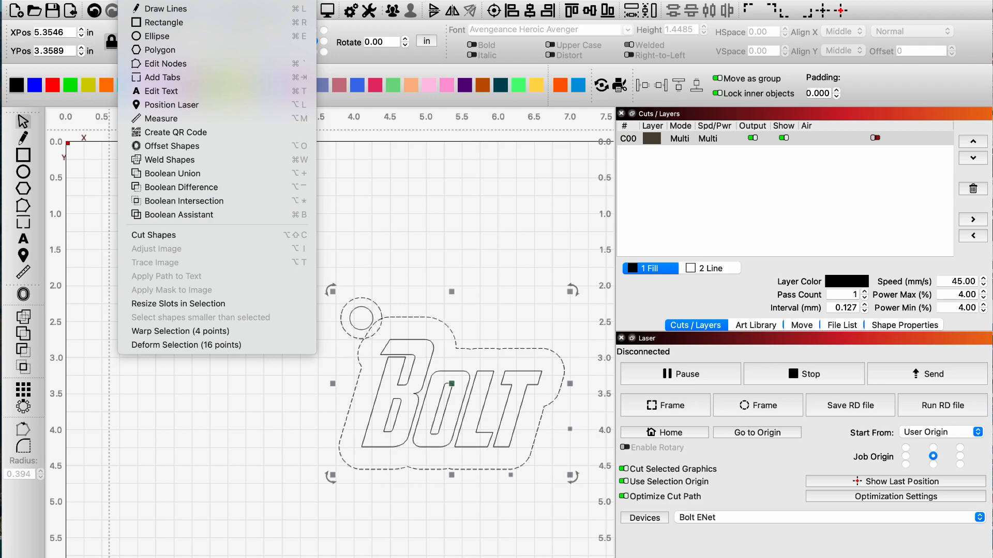
{"action": "left_click", "coordinate": [184, 216]}
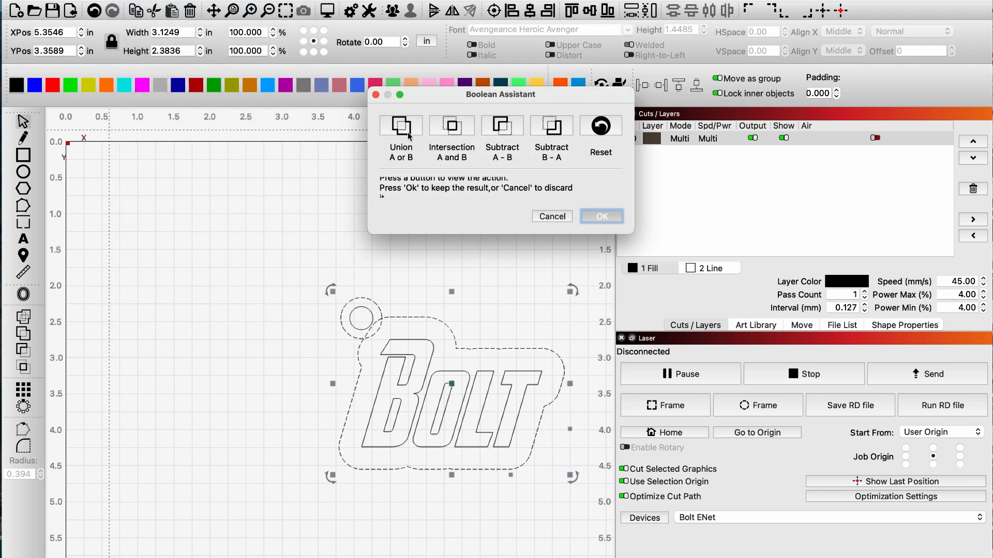
{"action": "left_click", "coordinate": [408, 134]}
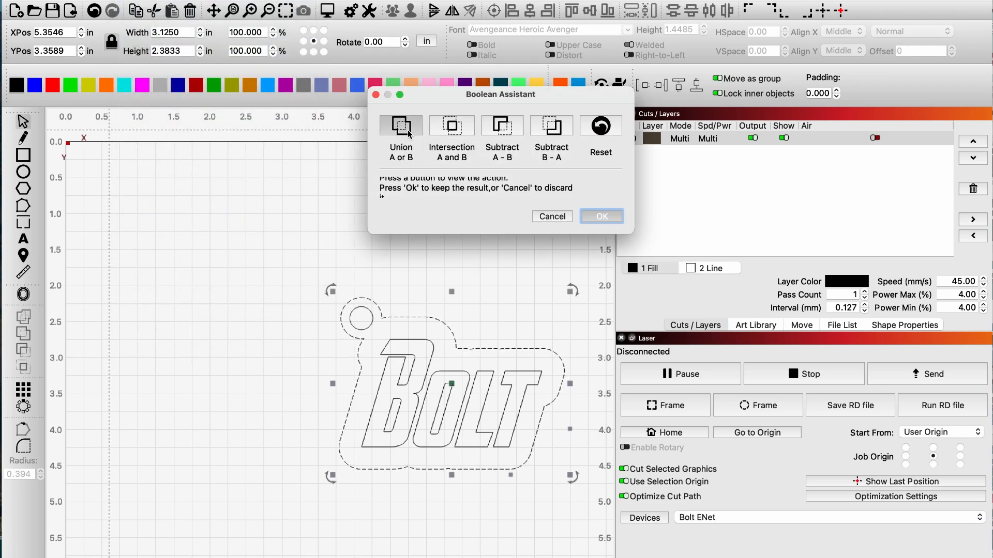
{"action": "left_click", "coordinate": [448, 130]}
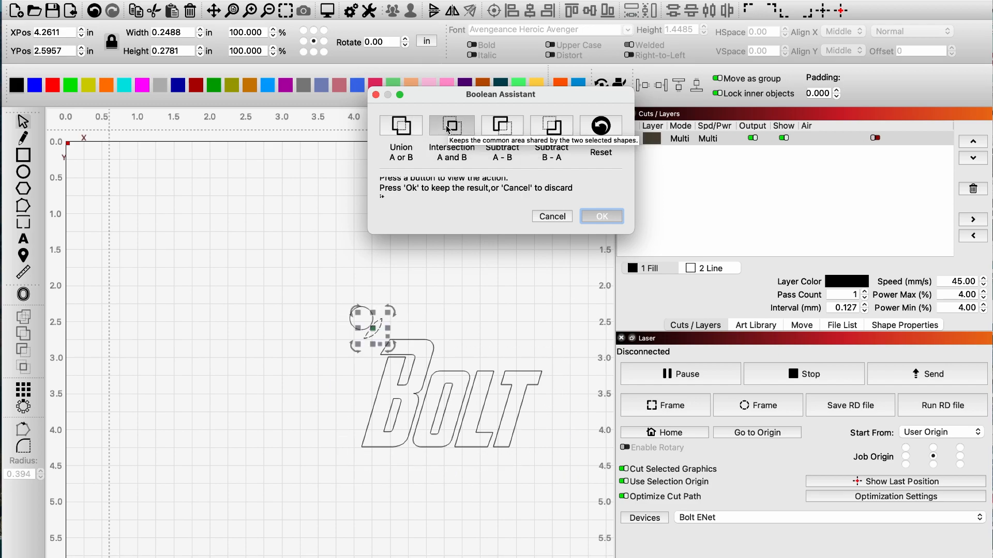
{"action": "left_click", "coordinate": [498, 130]}
{"action": "left_click", "coordinate": [561, 129]}
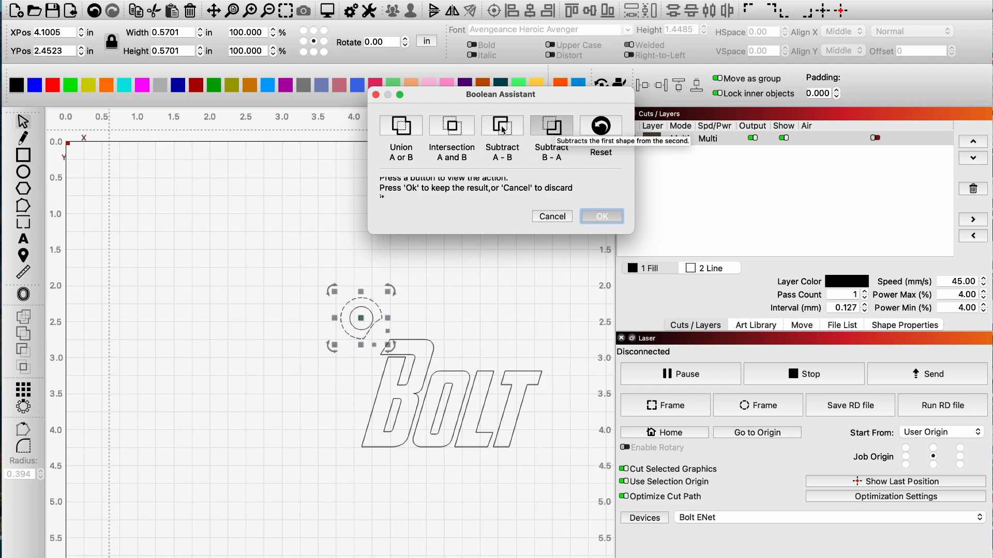
Merge the outer circle and the Bolt outline with the Union operation, and clear the selection
{"action": "left_click", "coordinate": [413, 130]}
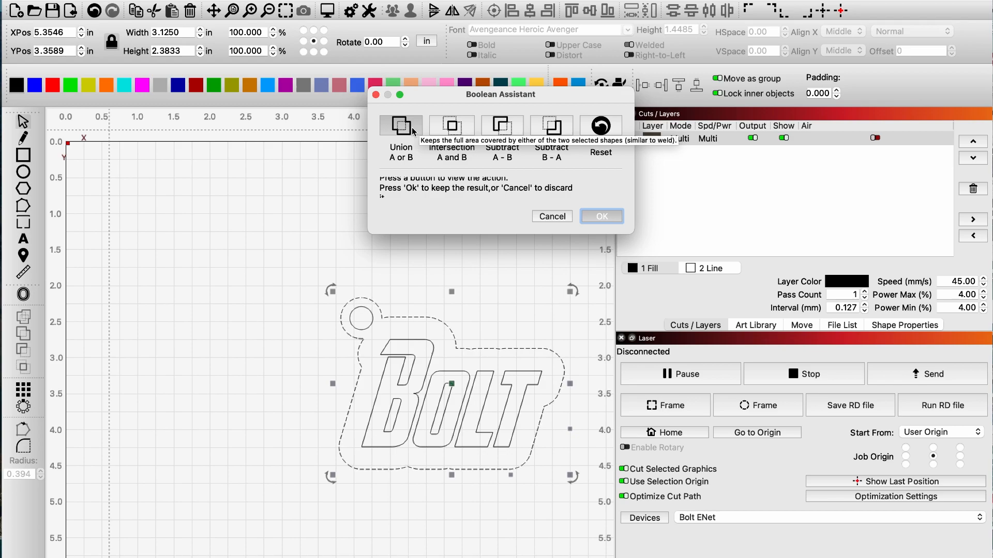
{"action": "left_click", "coordinate": [412, 128]}
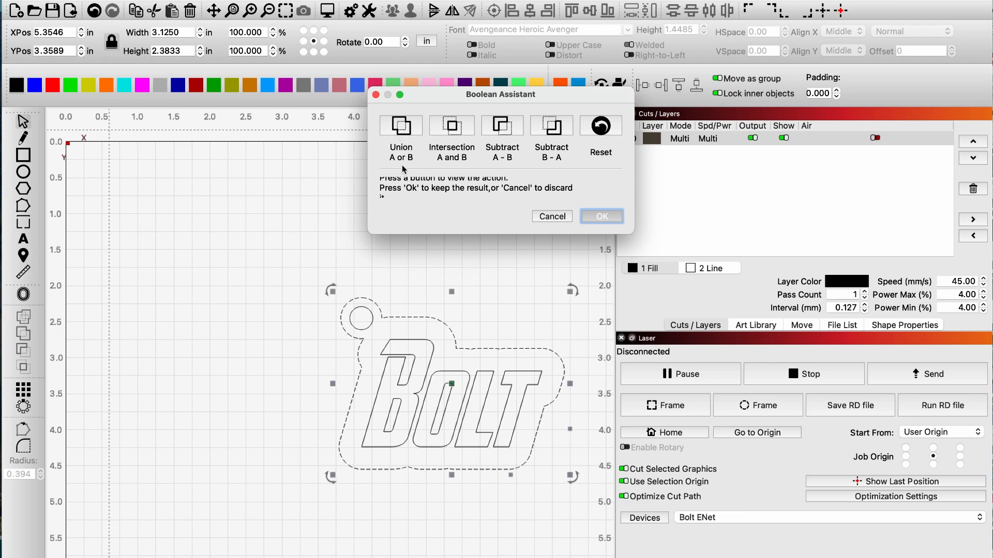
{"action": "left_click", "coordinate": [603, 216]}
{"action": "left_click", "coordinate": [496, 256]}
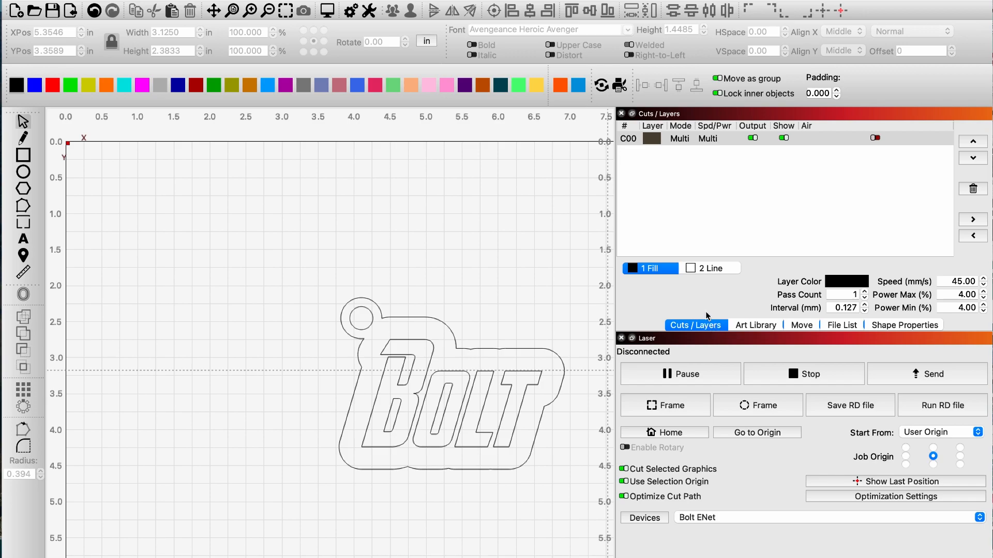
Remove the Line sub-layer from layer C00 in its cut settings, leaving the Fill sub-layer
{"action": "double_click", "coordinate": [706, 140]}
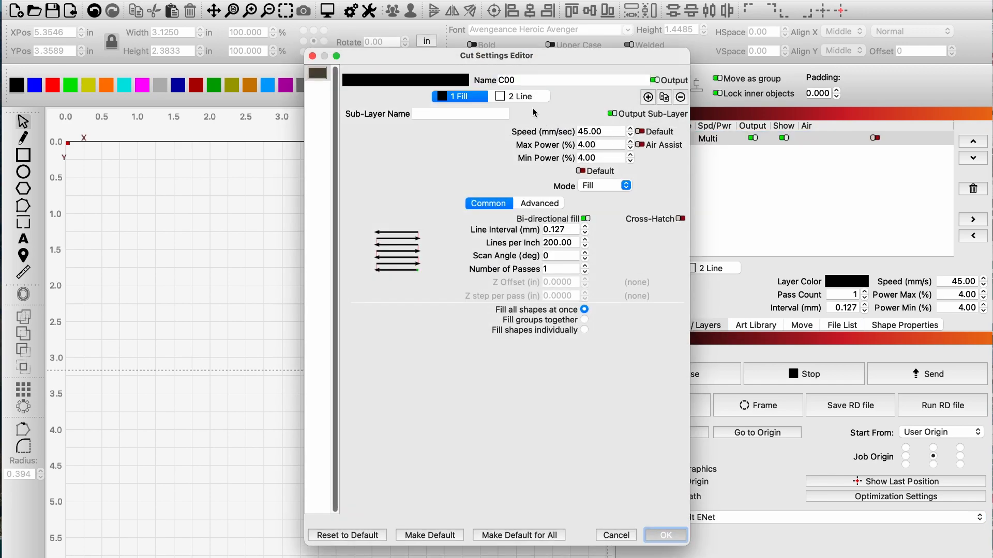
{"action": "left_click", "coordinate": [520, 100]}
{"action": "left_click", "coordinate": [681, 98]}
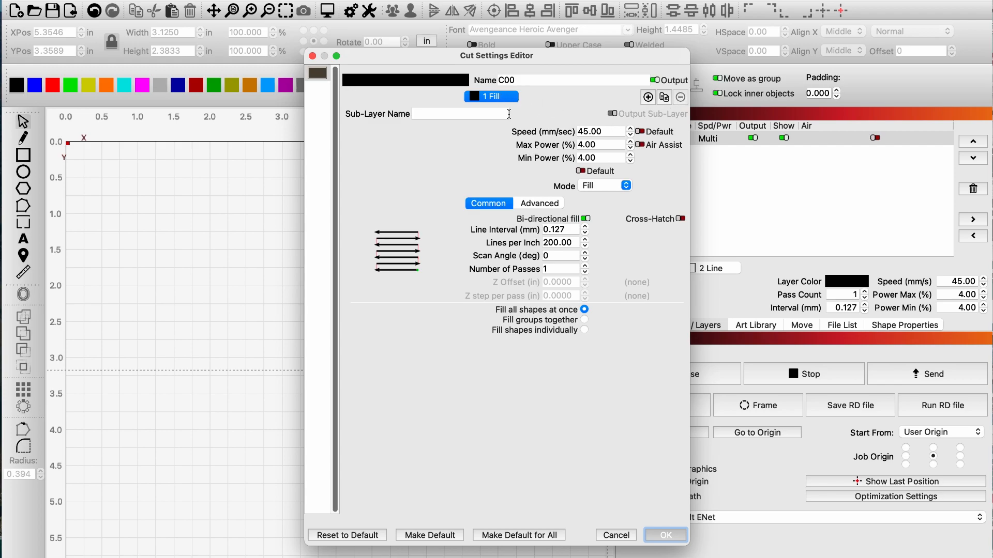
Accept layer C00's cut settings, select the Bolt text, the outer outline and the inner hole one at a time, and clear the selection
{"action": "left_click", "coordinate": [666, 536]}
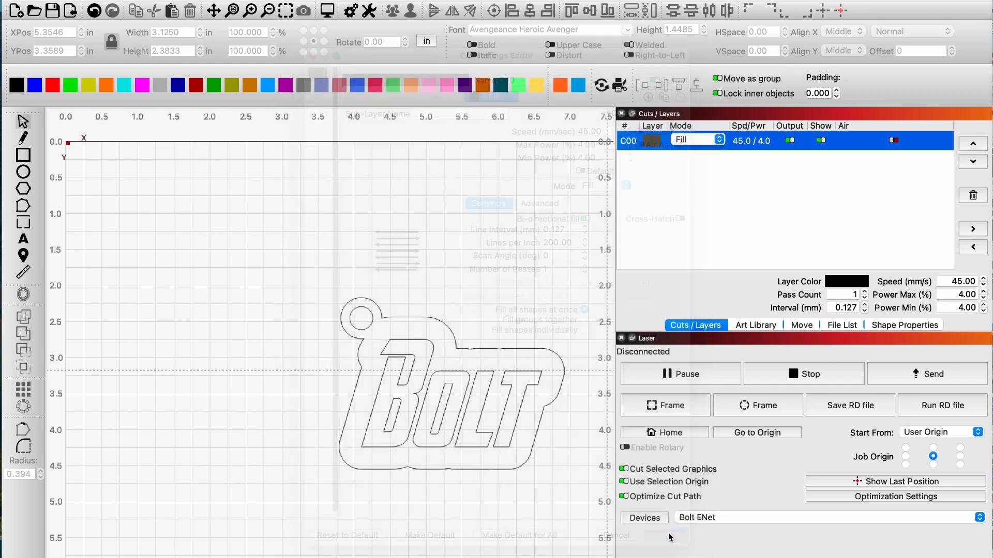
{"action": "left_click", "coordinate": [480, 420]}
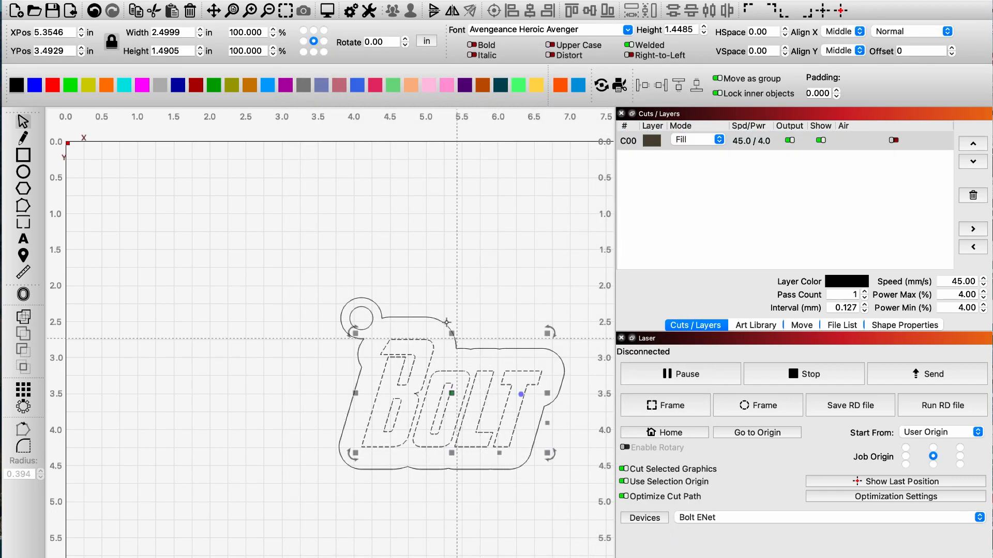
{"action": "left_click", "coordinate": [434, 300]}
{"action": "left_click", "coordinate": [417, 318]}
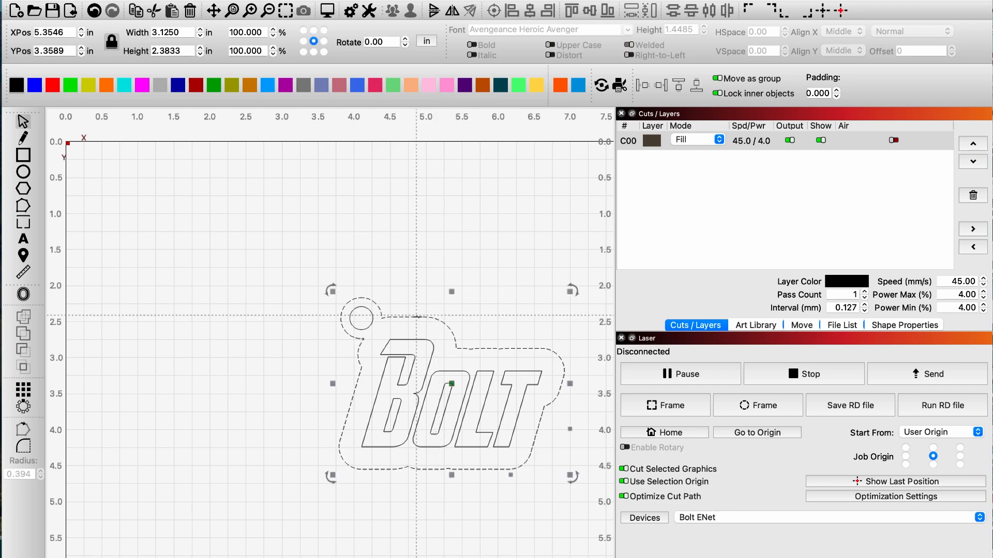
{"action": "left_click", "coordinate": [371, 324]}
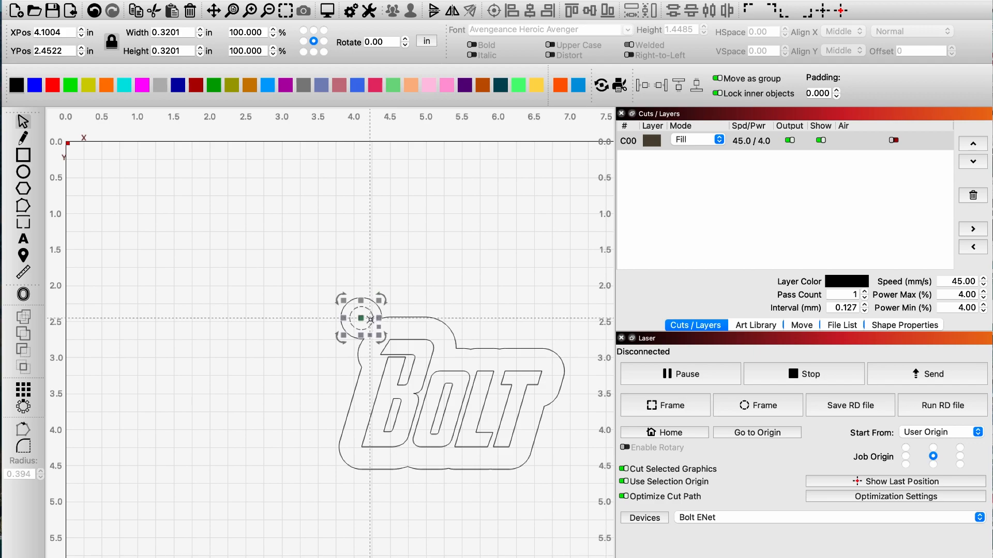
{"action": "left_click", "coordinate": [397, 305]}
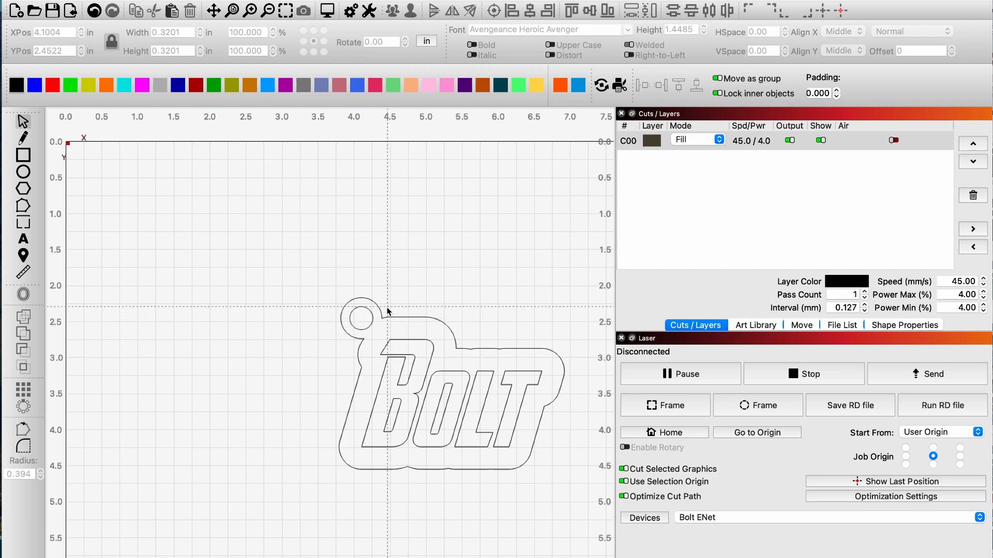
Assign the outer outline and the inner ring hole to the blue WOOD layer, and clear the selection
{"action": "left_click", "coordinate": [339, 317]}
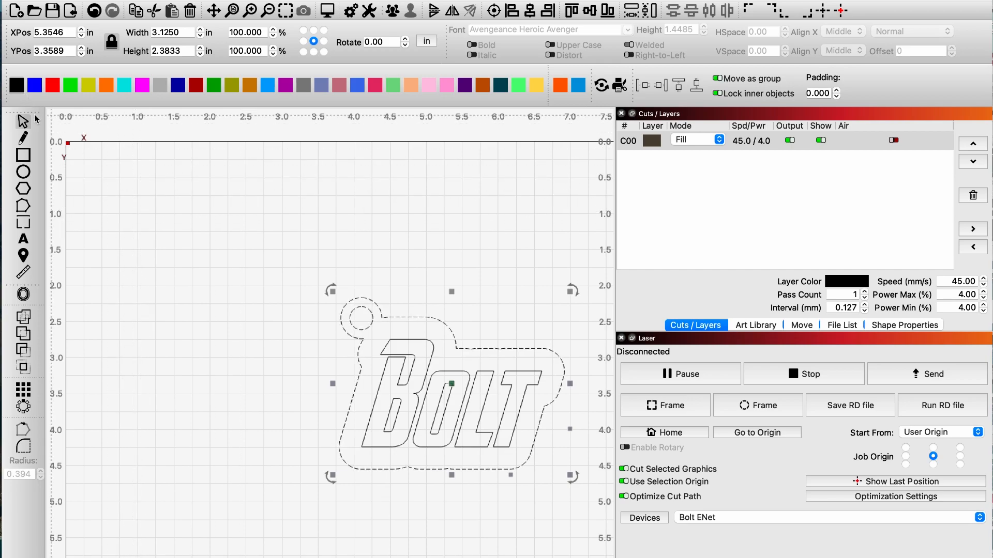
{"action": "left_click", "coordinate": [35, 86]}
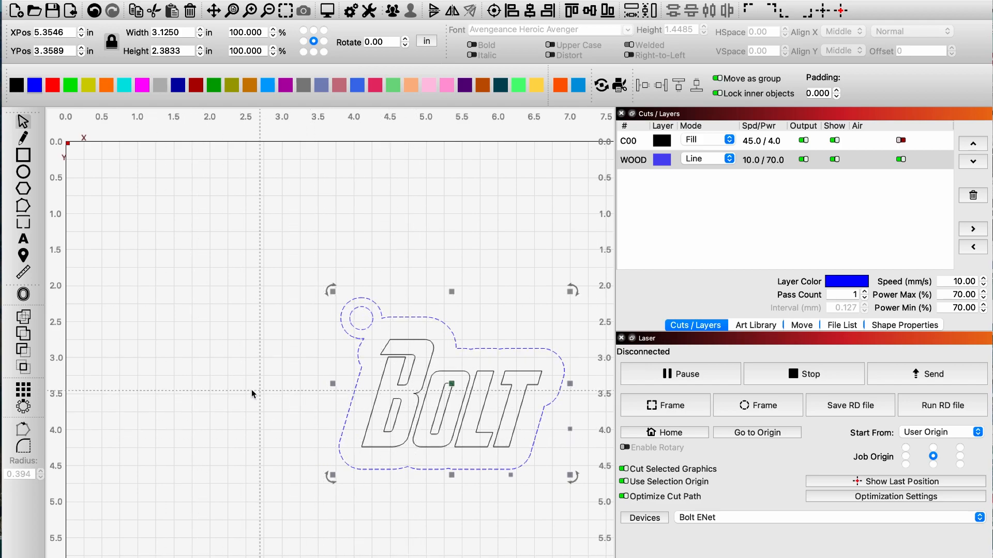
{"action": "left_click", "coordinate": [157, 274]}
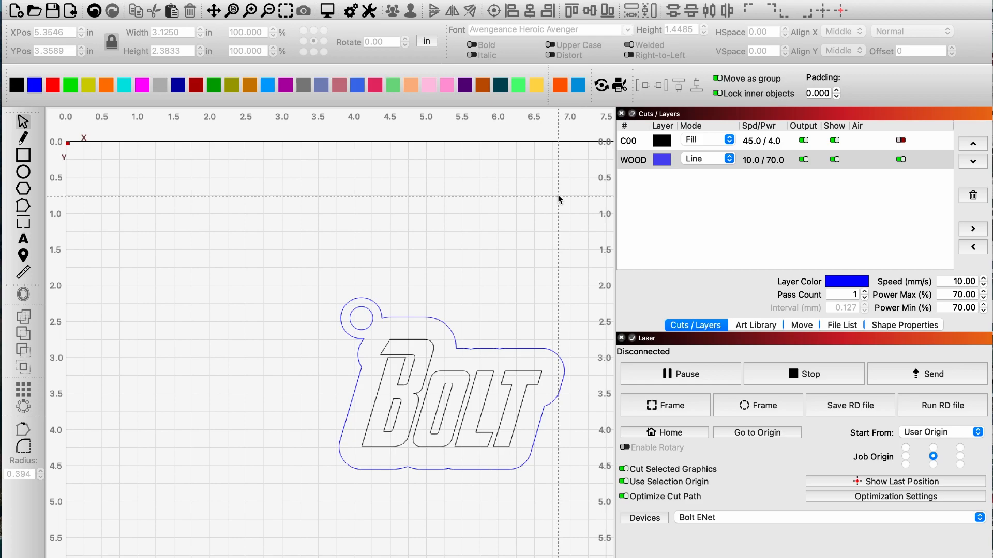
Offset the Bolt text outward by 0.1875 in with round corners, and assign the new outline to the red layer
{"action": "left_click", "coordinate": [490, 371]}
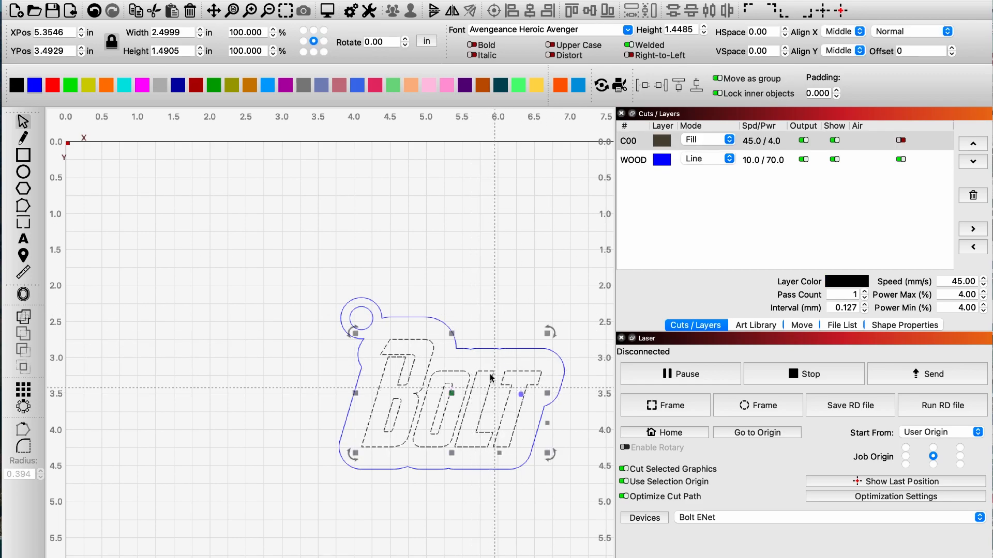
{"action": "left_click", "coordinate": [30, 295]}
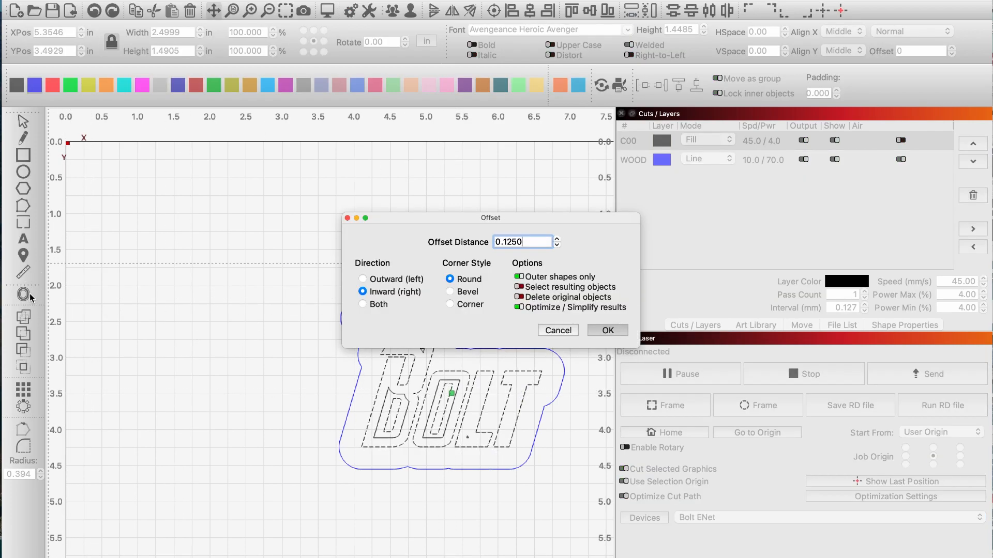
{"action": "left_click", "coordinate": [397, 280]}
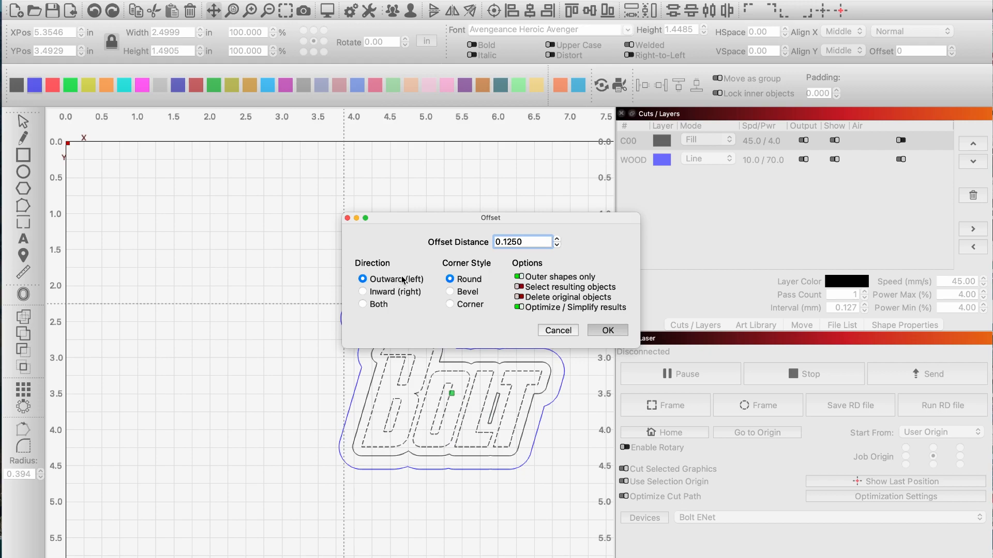
{"action": "left_click", "coordinate": [558, 239]}
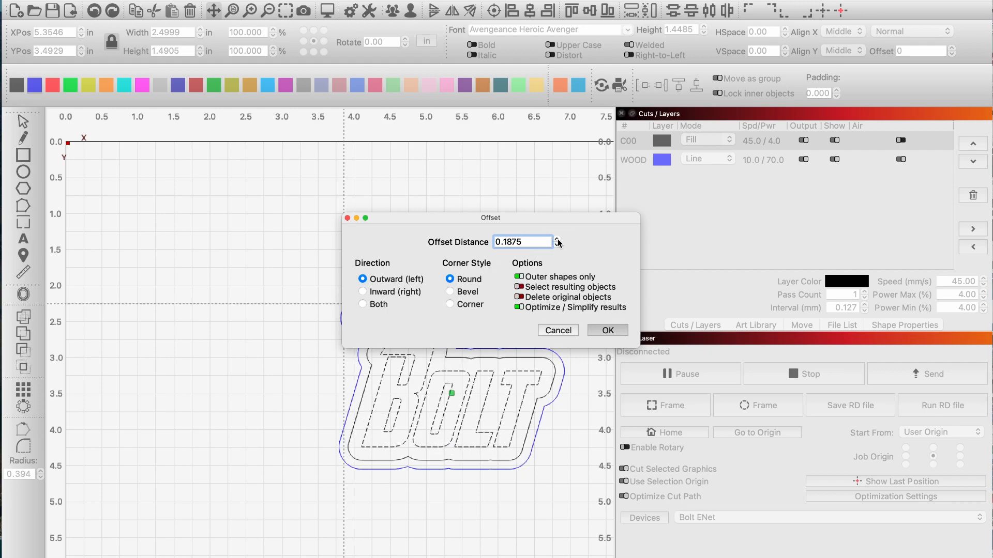
{"action": "left_click", "coordinate": [607, 330]}
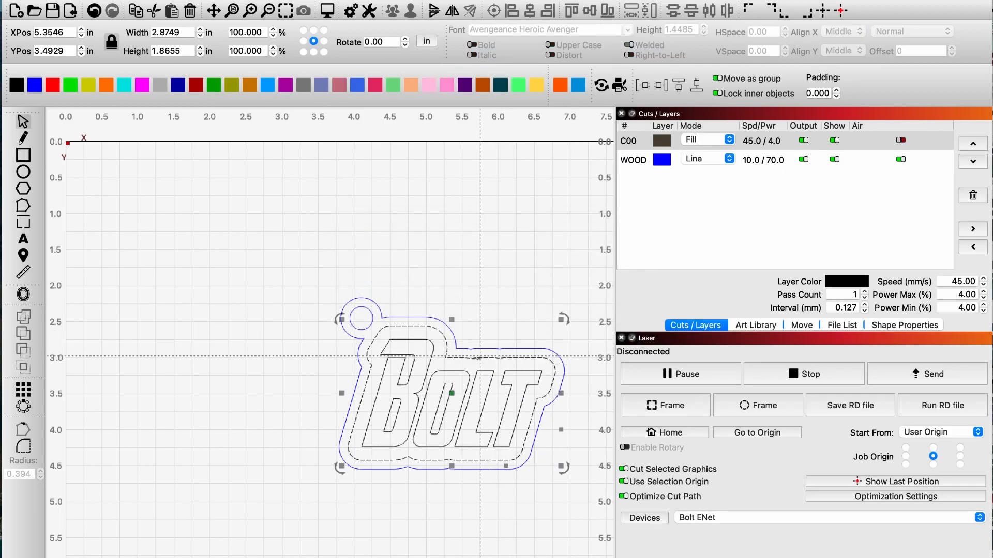
{"action": "left_click", "coordinate": [52, 86]}
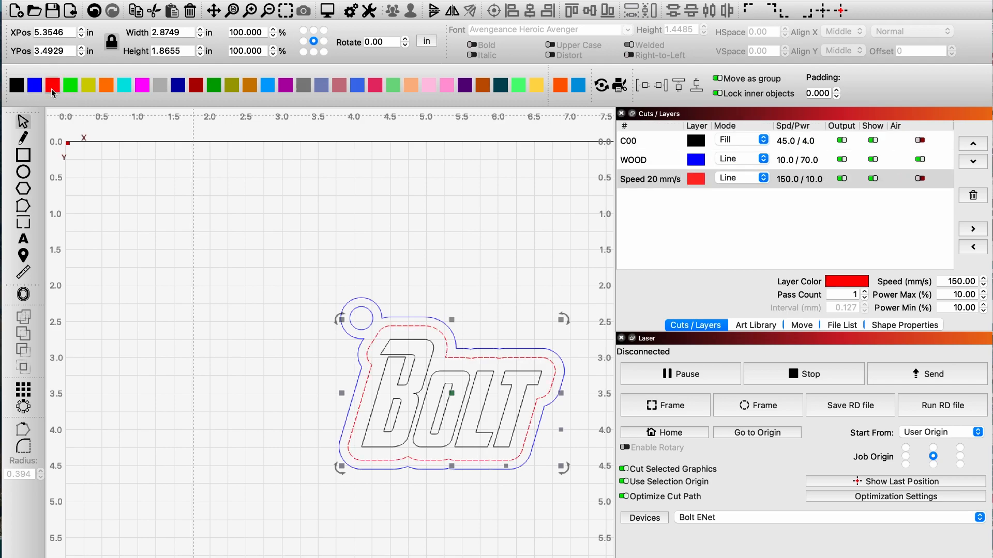
{"action": "left_click", "coordinate": [448, 266]}
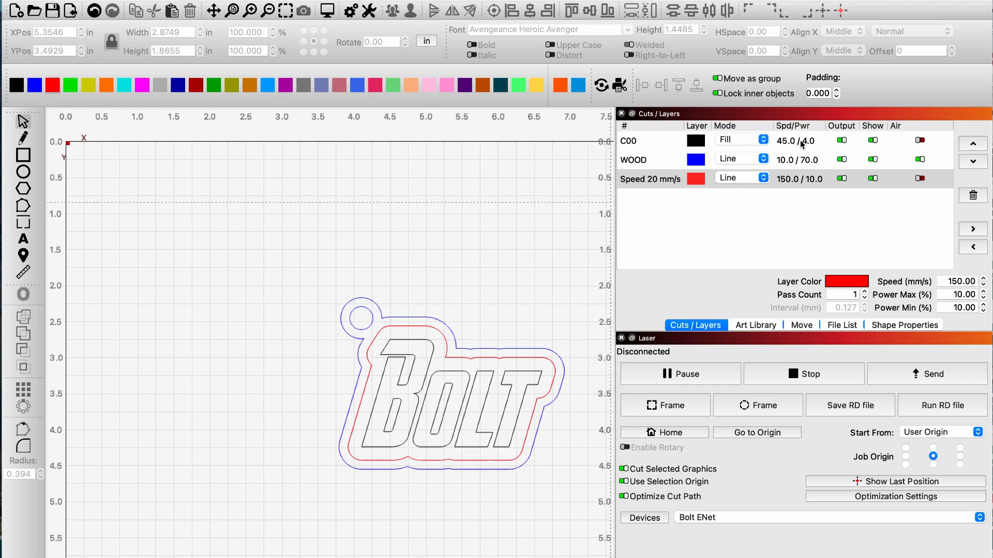
Move the red Speed 20 mm/s layer above the blue WOOD layer in the cut order
{"action": "left_click", "coordinate": [778, 143]}
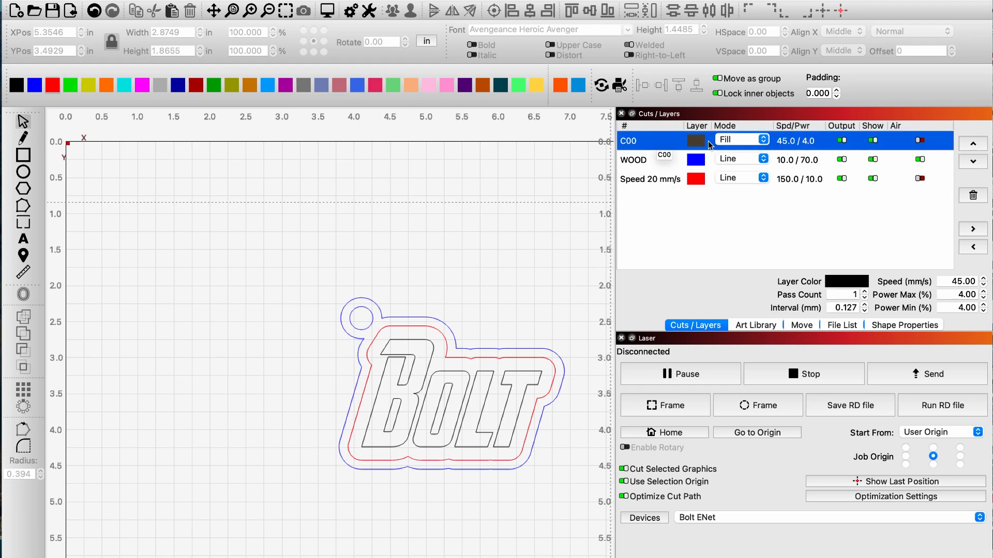
{"action": "left_click", "coordinate": [641, 164]}
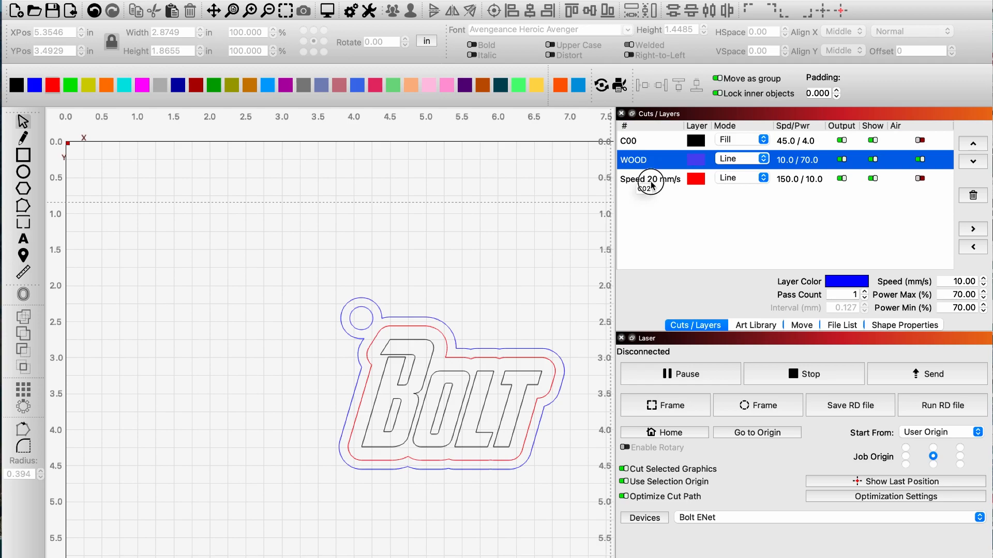
{"action": "left_click", "coordinate": [653, 181]}
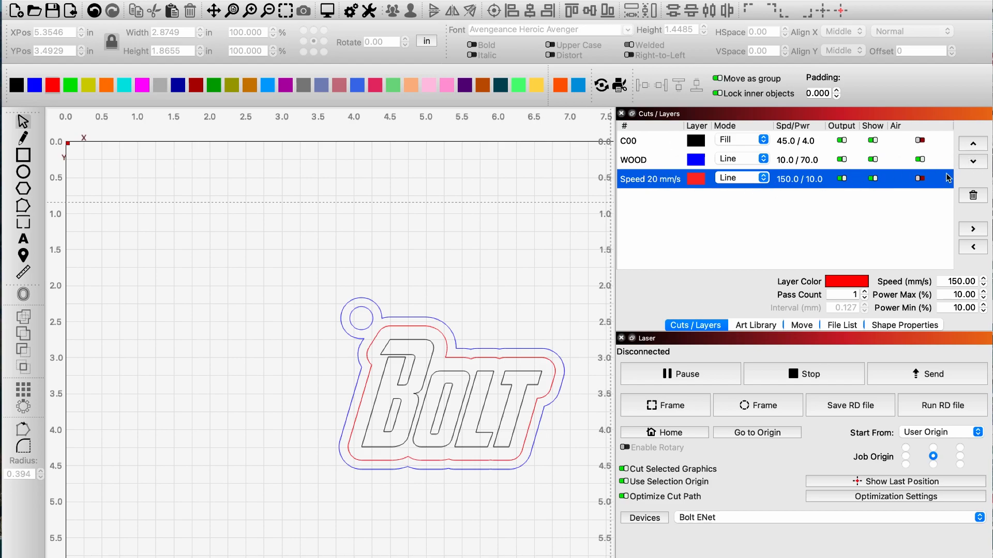
{"action": "left_click", "coordinate": [973, 145]}
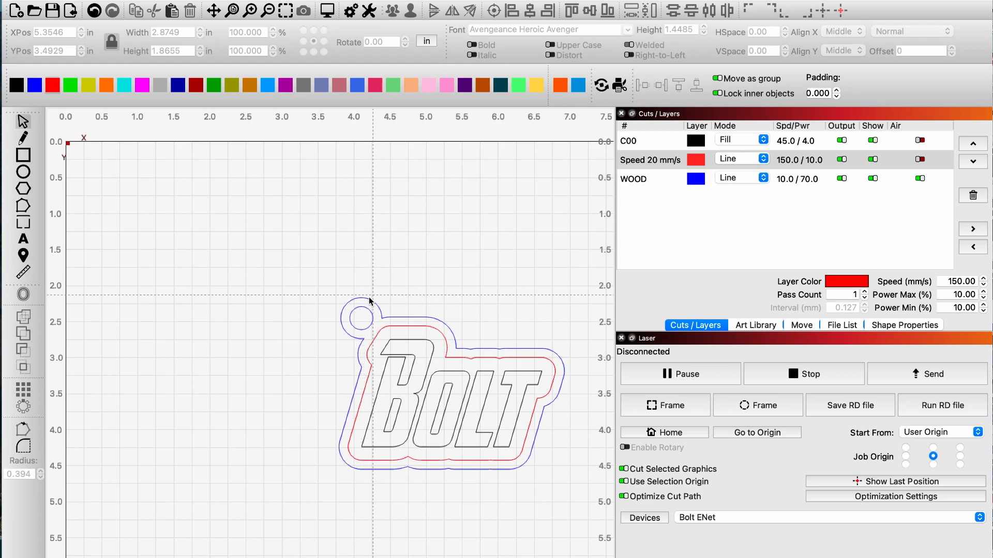
Review the speed and power of the blue WOOD layer in its cut settings, and close them
{"action": "left_click", "coordinate": [800, 144]}
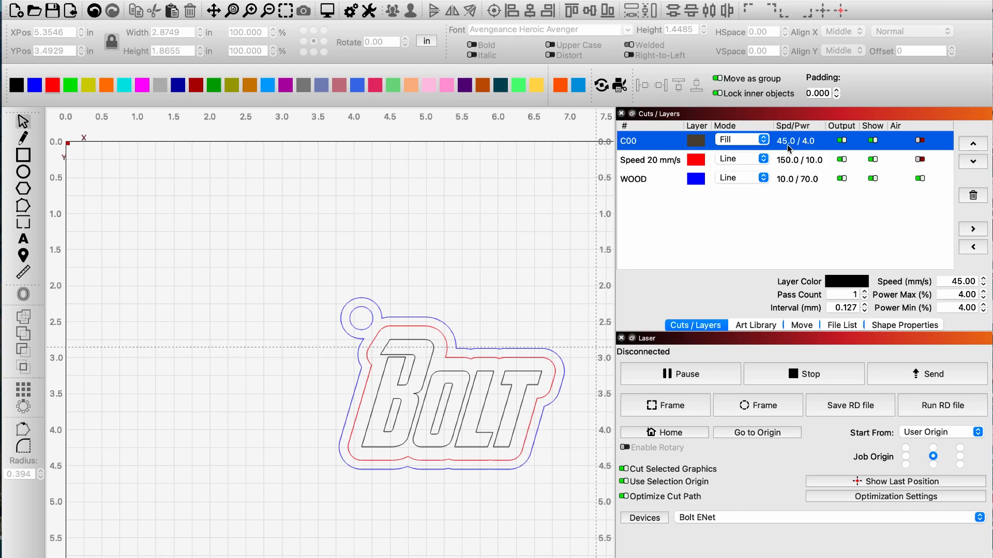
{"action": "double_click", "coordinate": [775, 179]}
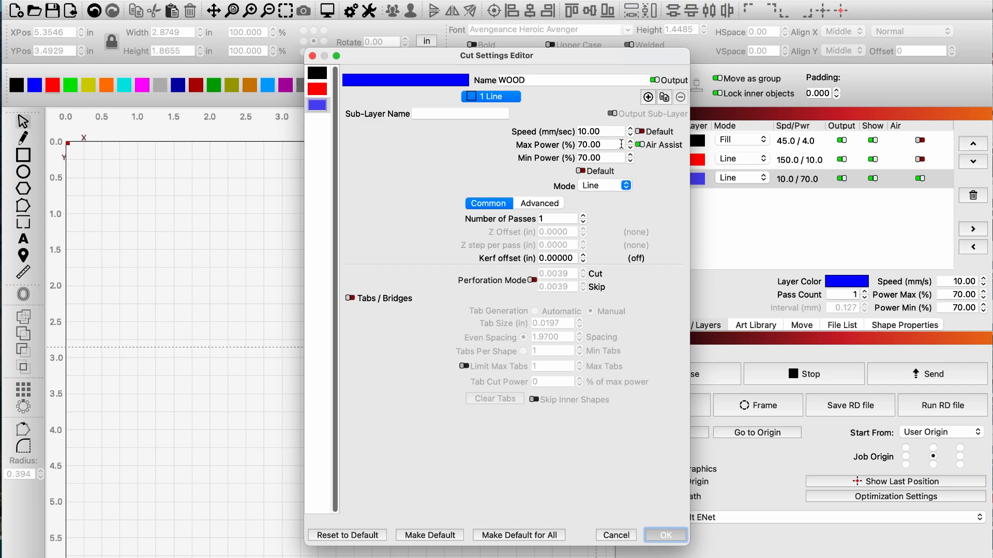
{"action": "left_click", "coordinate": [608, 132]}
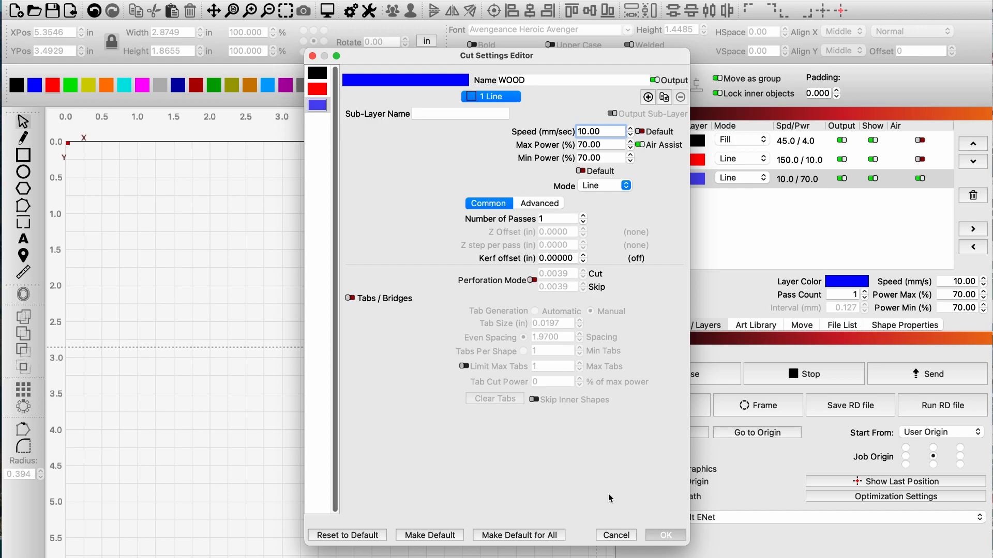
{"action": "left_click", "coordinate": [666, 537]}
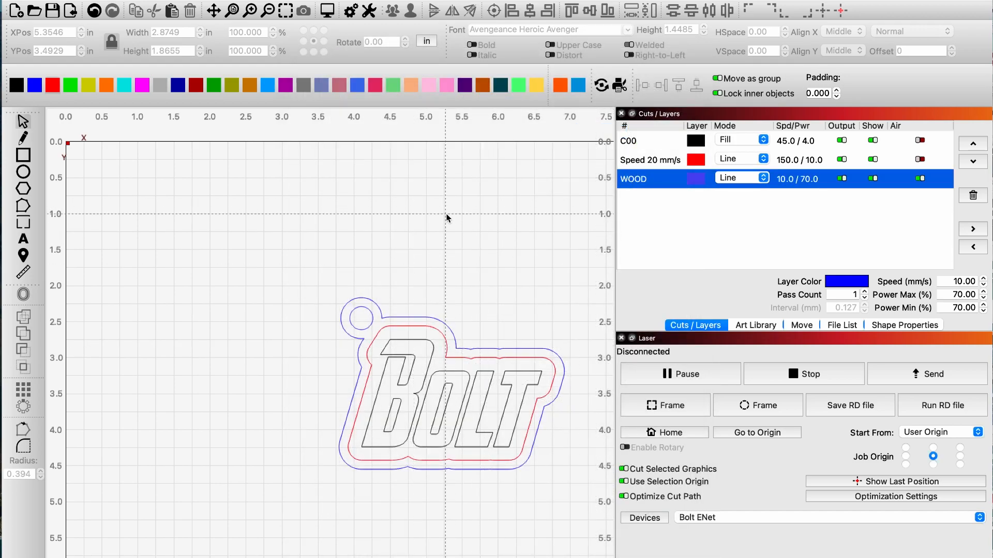
Set the red Speed 20 mm/s layer's maximum and minimum power to 15%
{"action": "double_click", "coordinate": [810, 161]}
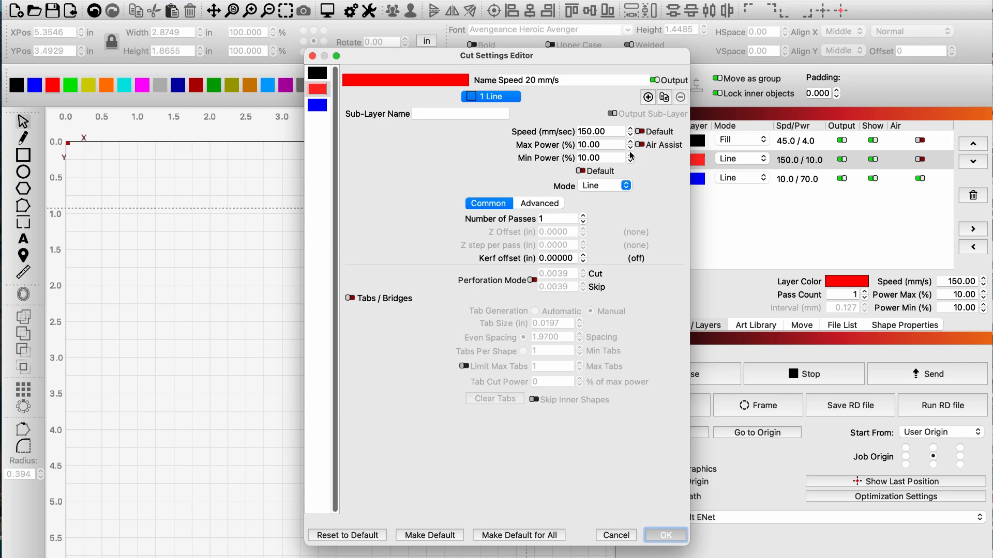
{"action": "double_click", "coordinate": [612, 147]}
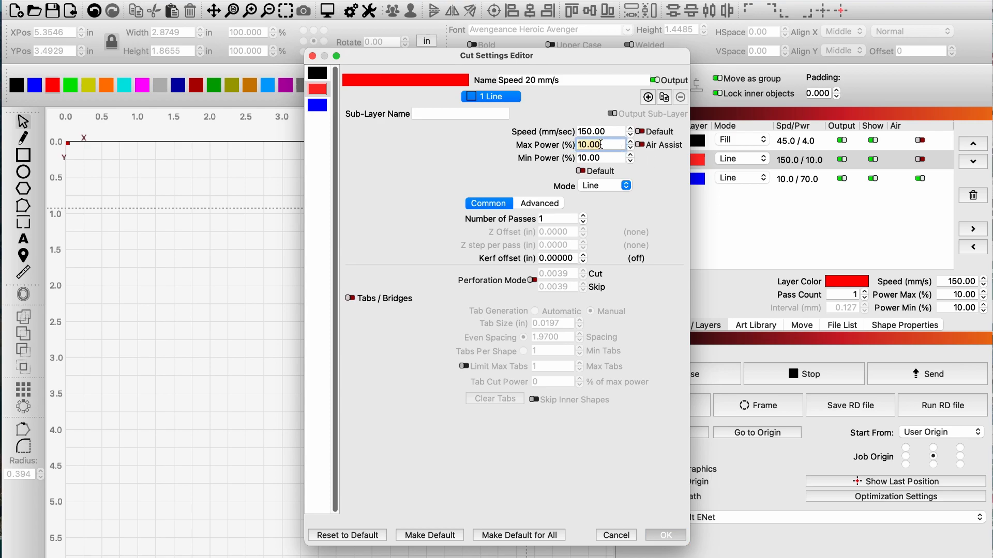
{"action": "type", "text": "15"}
{"action": "key", "text": "Tab"}
{"action": "type", "text": "15"}
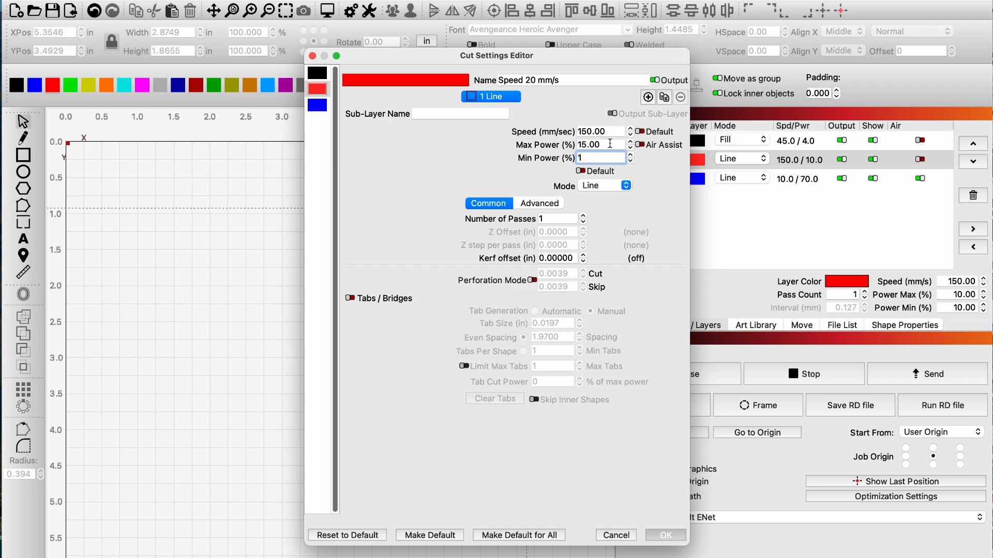
{"action": "key", "text": "Tab"}
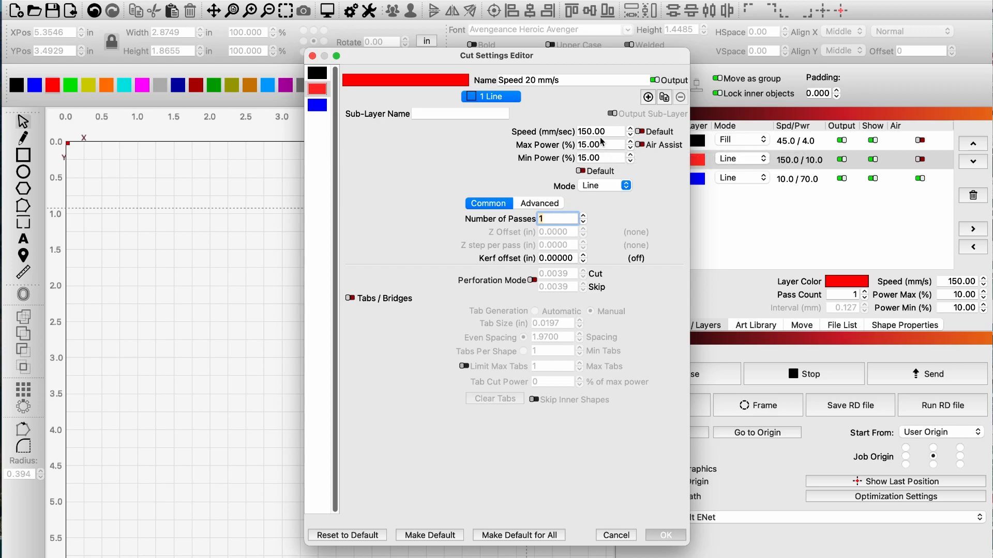
{"action": "double_click", "coordinate": [610, 132]}
{"action": "left_click", "coordinate": [667, 535]}
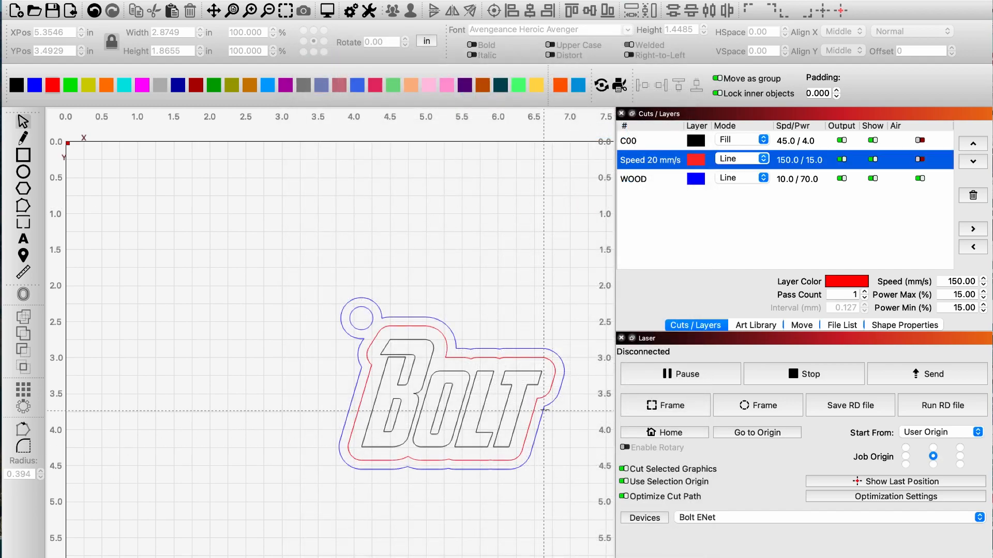
Set the black C00 fill layer's speed to 400 mm/sec and both its maximum and minimum power to 30%
{"action": "double_click", "coordinate": [792, 145]}
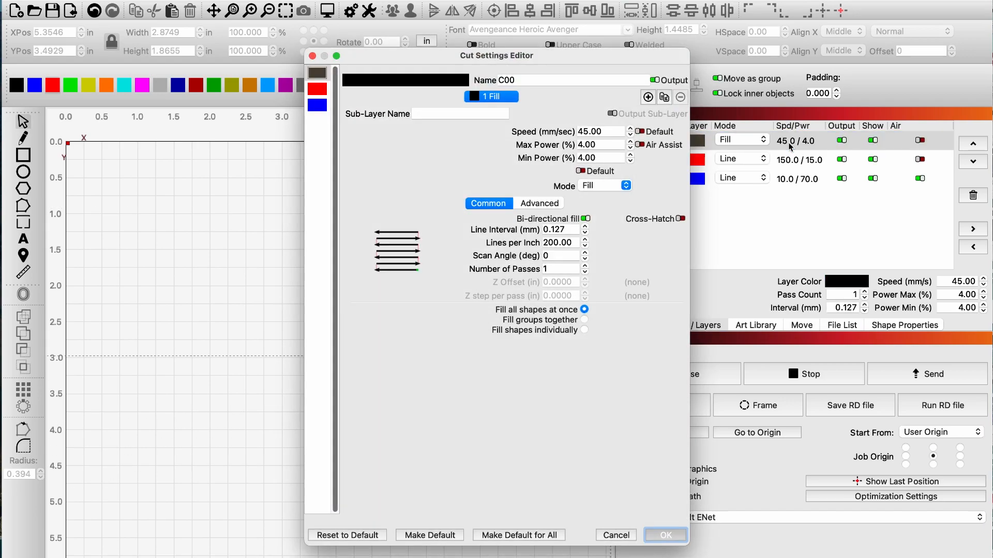
{"action": "left_click", "coordinate": [623, 537]}
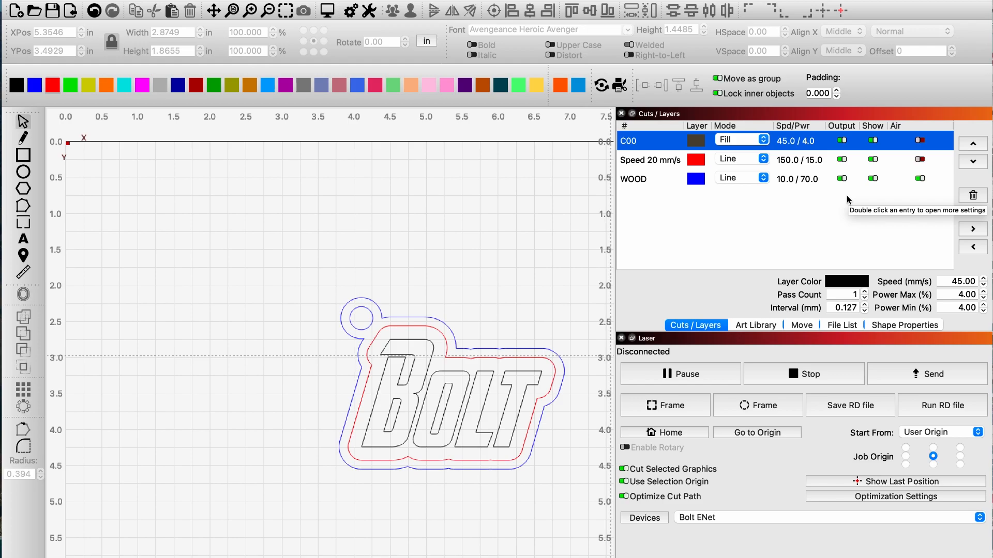
{"action": "double_click", "coordinate": [795, 145]}
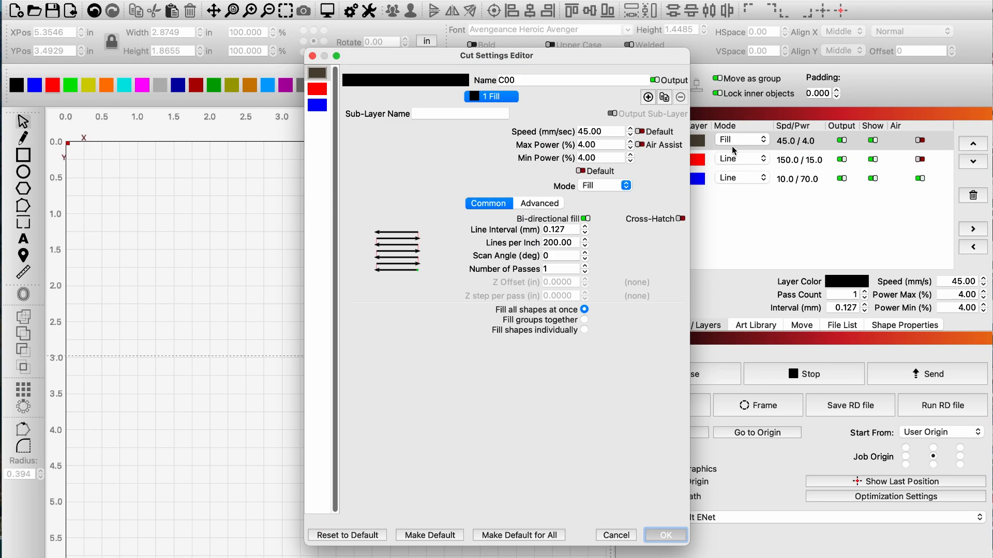
{"action": "left_click_drag", "start_coordinate": [613, 134], "coordinate": [549, 133]}
{"action": "type", "text": "400"}
{"action": "key", "text": "Tab"}
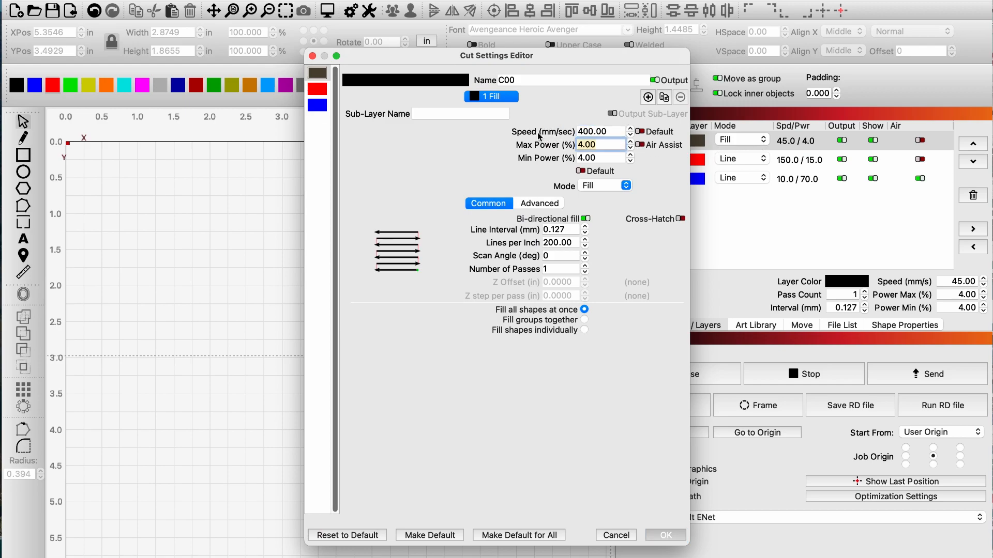
{"action": "type", "text": "30"}
{"action": "key", "text": "Tab"}
{"action": "type", "text": "40"}
{"action": "key", "text": "BackSpace"}
{"action": "key", "text": "BackSpace"}
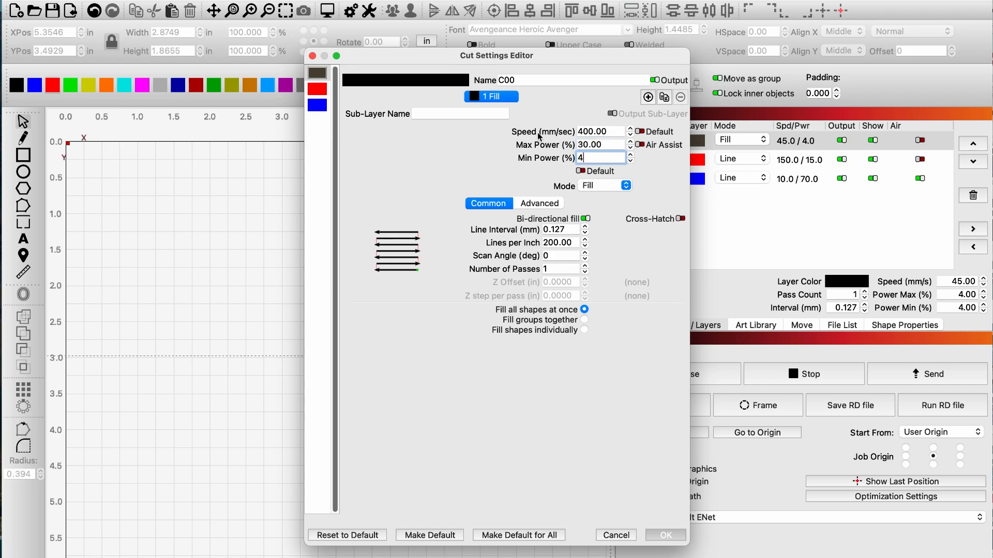
{"action": "type", "text": "30"}
{"action": "key", "text": "Tab"}
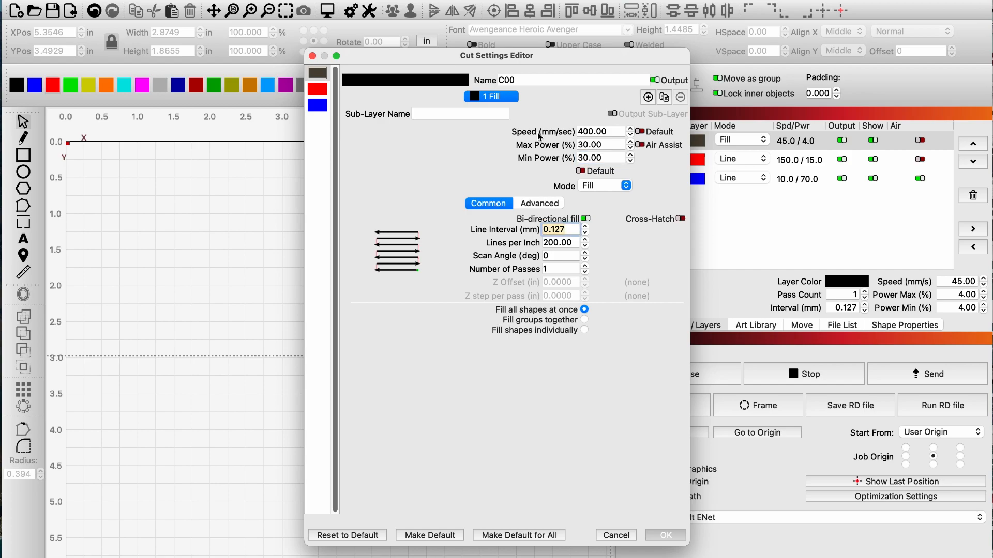
Set the black C00 fill layer's lines per inch to 300 and apply the cut settings
{"action": "left_click", "coordinate": [575, 243]}
{"action": "left_click_drag", "start_coordinate": [575, 243], "coordinate": [541, 245]}
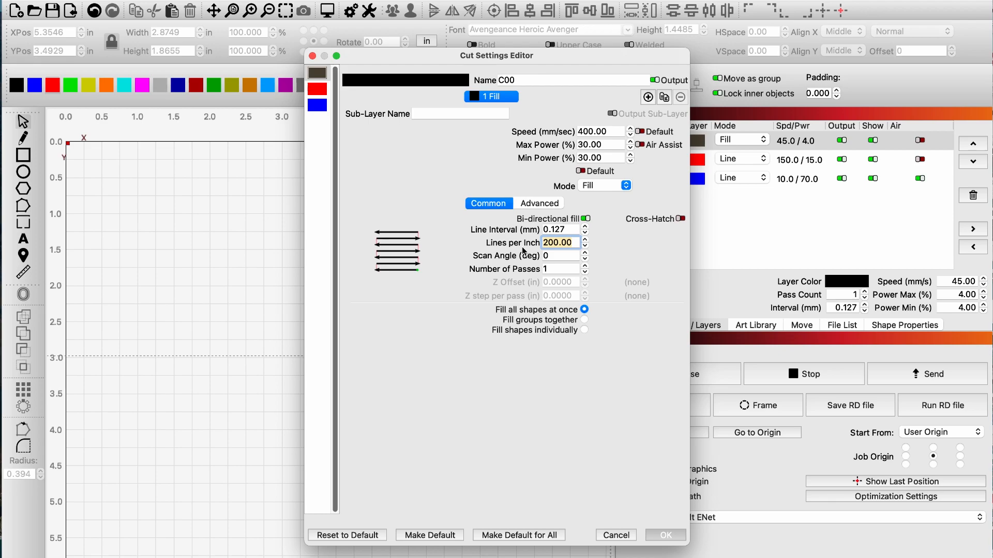
{"action": "type", "text": "300"}
{"action": "left_click", "coordinate": [666, 534]}
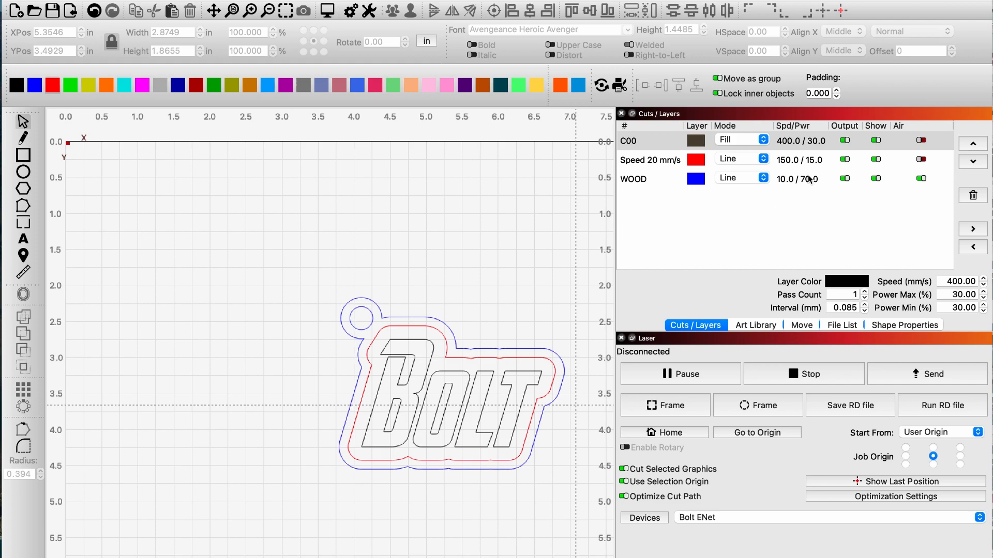
Select the whole keychain design, set its job origin to the top-left corner, and clear the selection
{"action": "left_click_drag", "start_coordinate": [280, 263], "coordinate": [580, 517]}
{"action": "left_click_drag", "start_coordinate": [568, 268], "coordinate": [197, 526]}
{"action": "left_click_drag", "start_coordinate": [283, 253], "coordinate": [614, 555]}
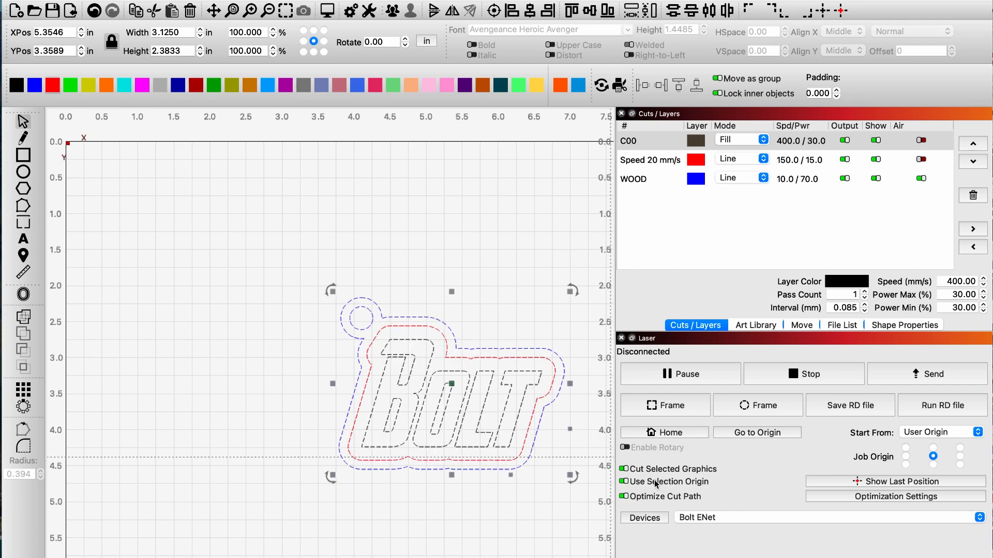
{"action": "left_click", "coordinate": [906, 448]}
{"action": "left_click_drag", "start_coordinate": [306, 288], "coordinate": [328, 300]}
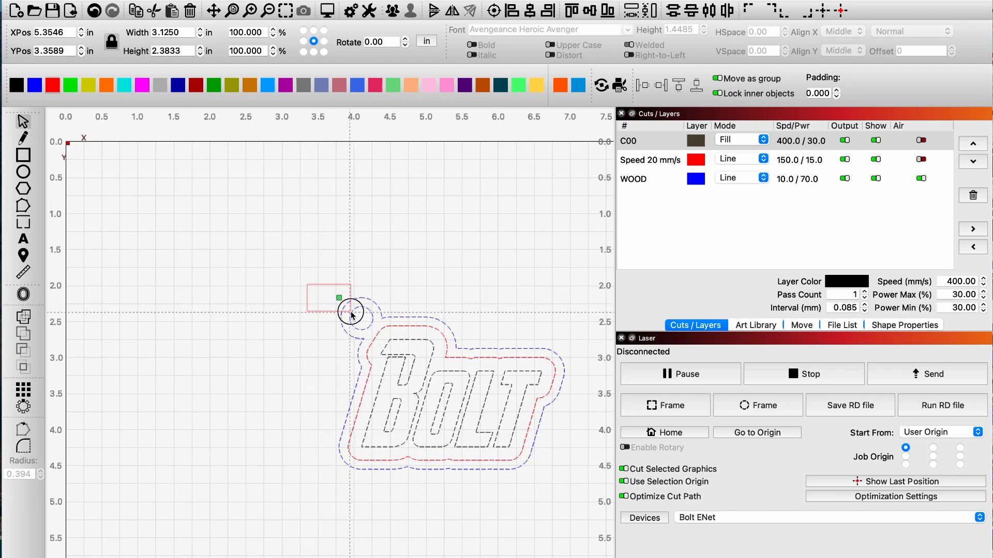
{"action": "left_click_drag", "start_coordinate": [351, 314], "coordinate": [350, 314]}
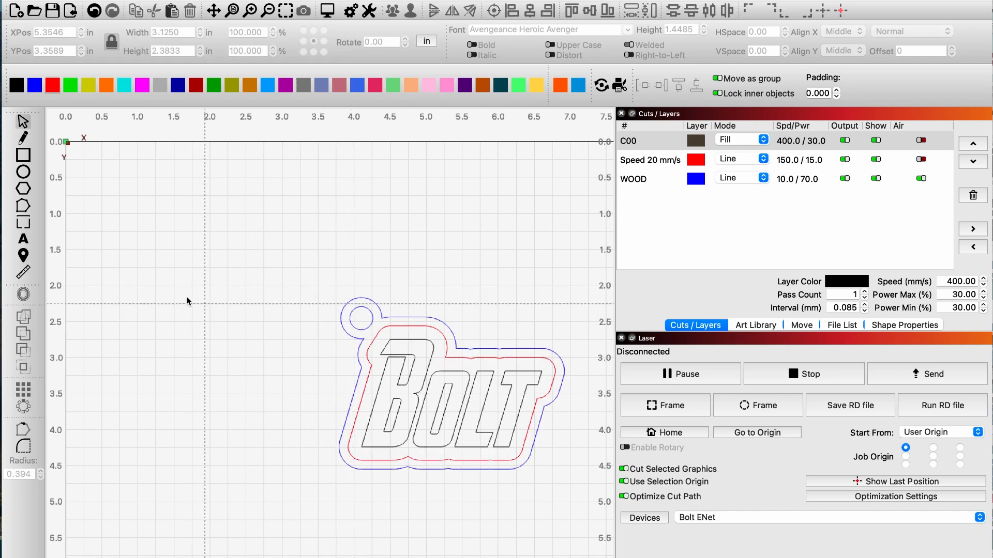
Draw a rectangle about 4.54 by 3.94 in enclosing the keychain and assign it to the orange T1 tool layer
{"action": "scroll", "coordinate": [202, 315], "scroll_direction": "down", "scroll_amount": 2}
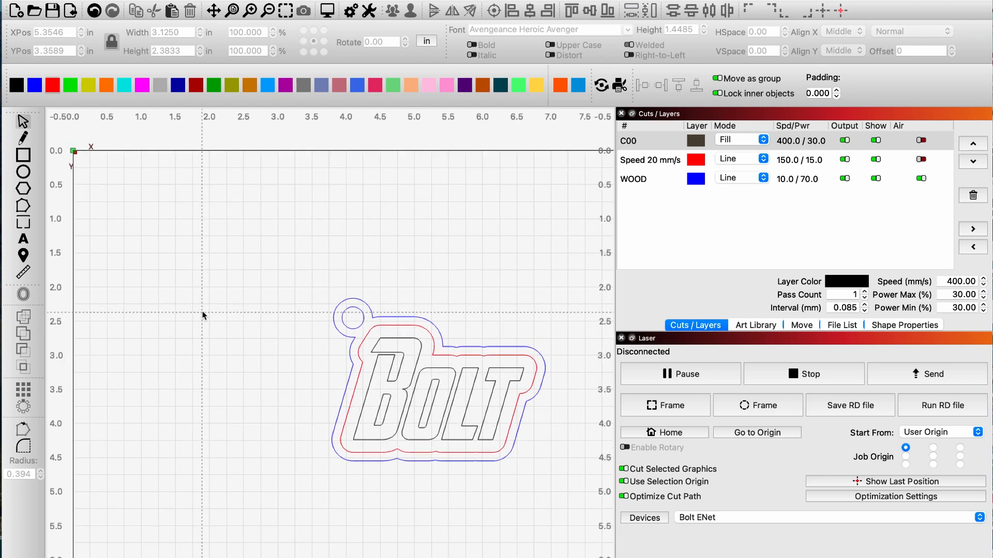
{"action": "left_click", "coordinate": [23, 155]}
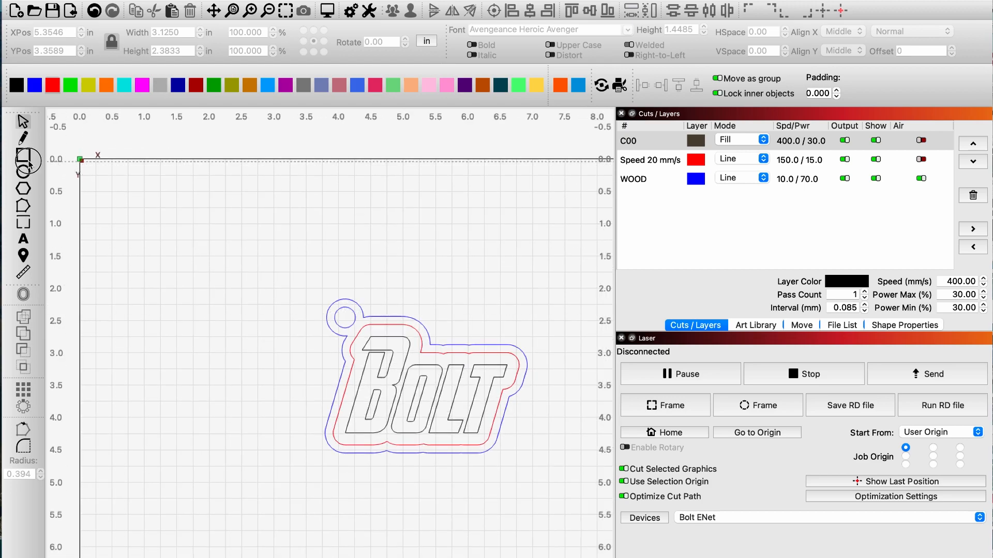
{"action": "left_click_drag", "start_coordinate": [321, 295], "coordinate": [608, 550]}
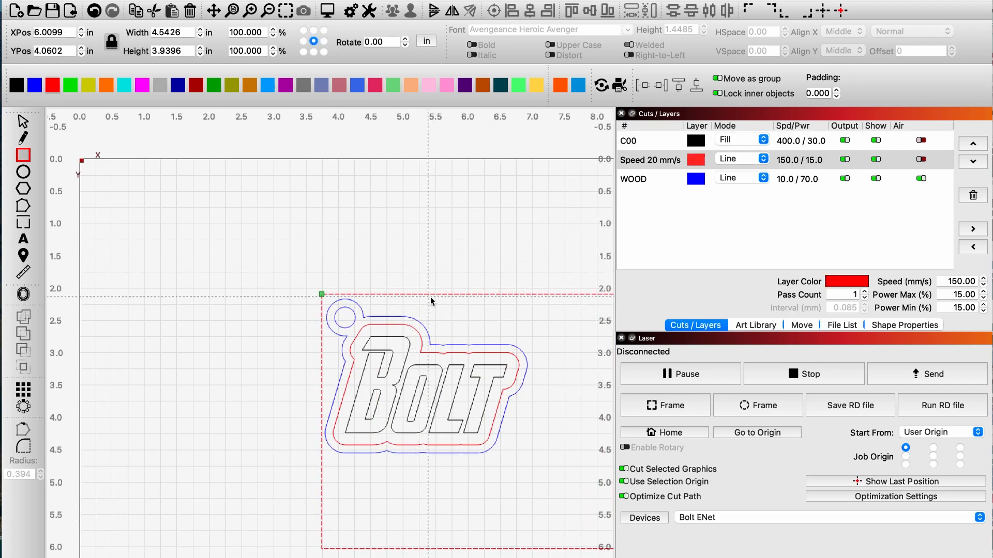
{"action": "left_click", "coordinate": [560, 86]}
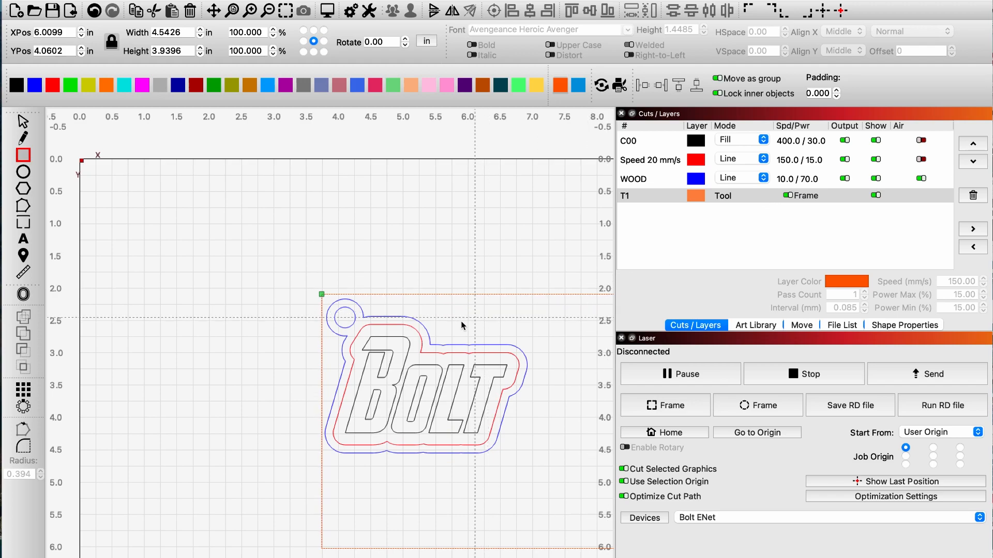
{"action": "left_click", "coordinate": [23, 121]}
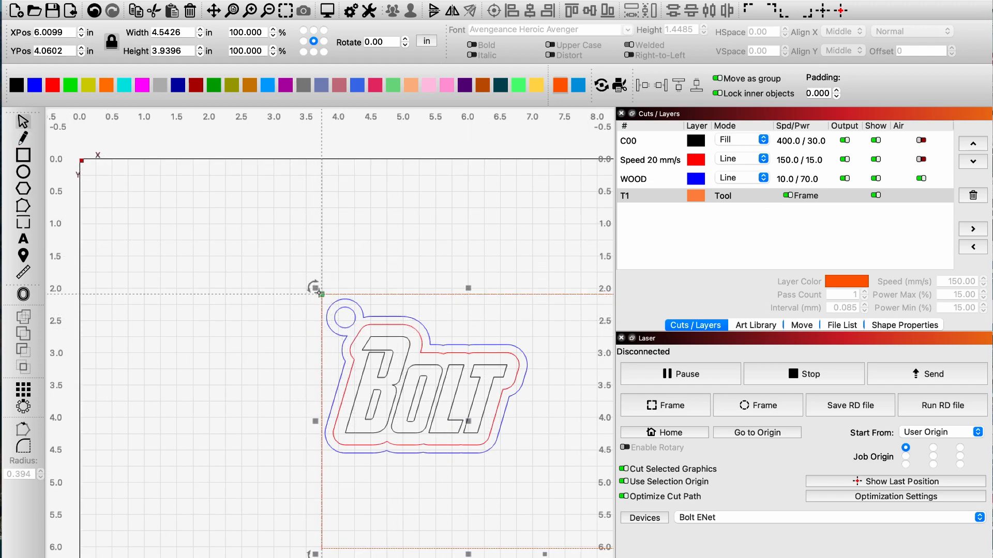
{"action": "left_click", "coordinate": [371, 276]}
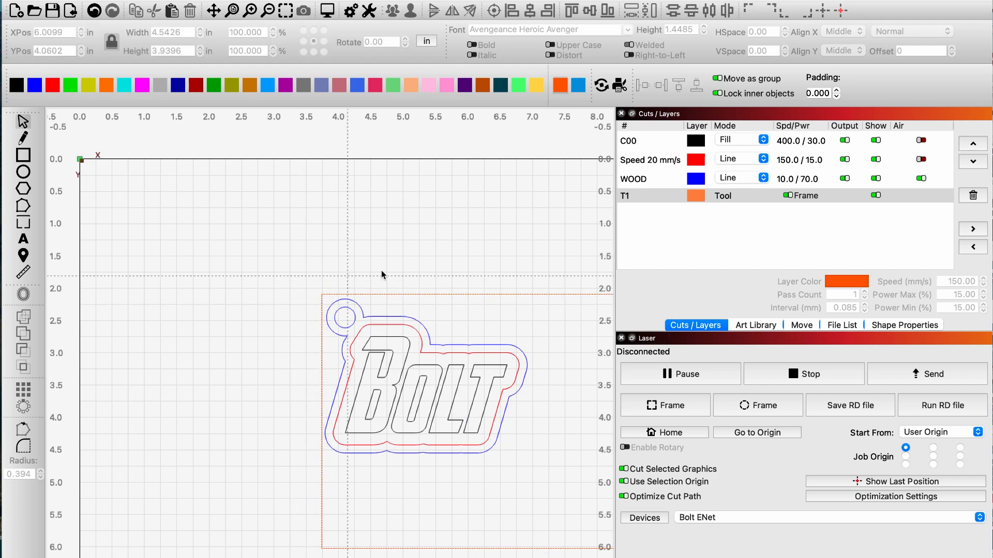
Select the keychain together with its T1 rectangle and move them to about X 4.38, Y 3.70 in
{"action": "left_click_drag", "start_coordinate": [496, 270], "coordinate": [262, 473]}
{"action": "scroll", "coordinate": [306, 458], "scroll_direction": "down", "scroll_amount": 3}
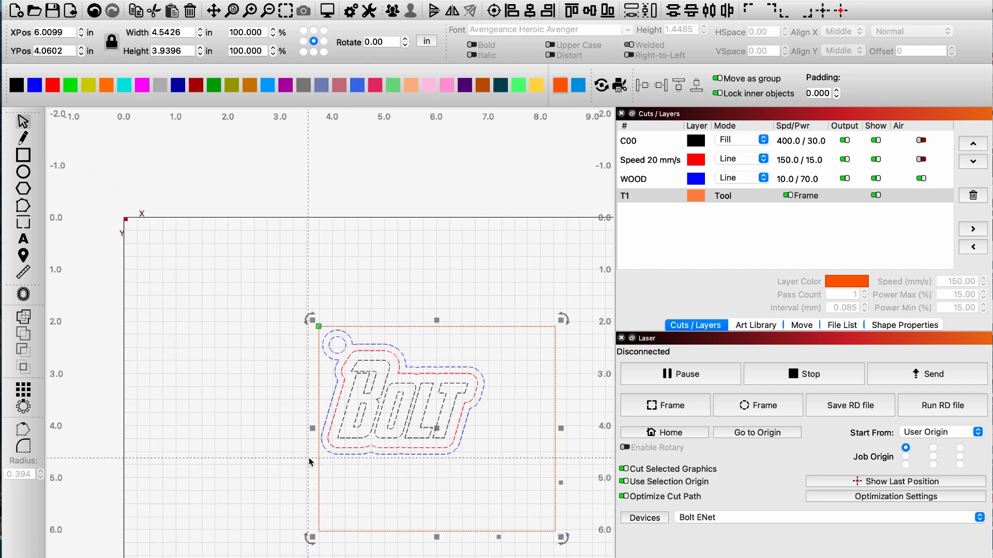
{"action": "left_click_drag", "start_coordinate": [439, 438], "coordinate": [382, 462]}
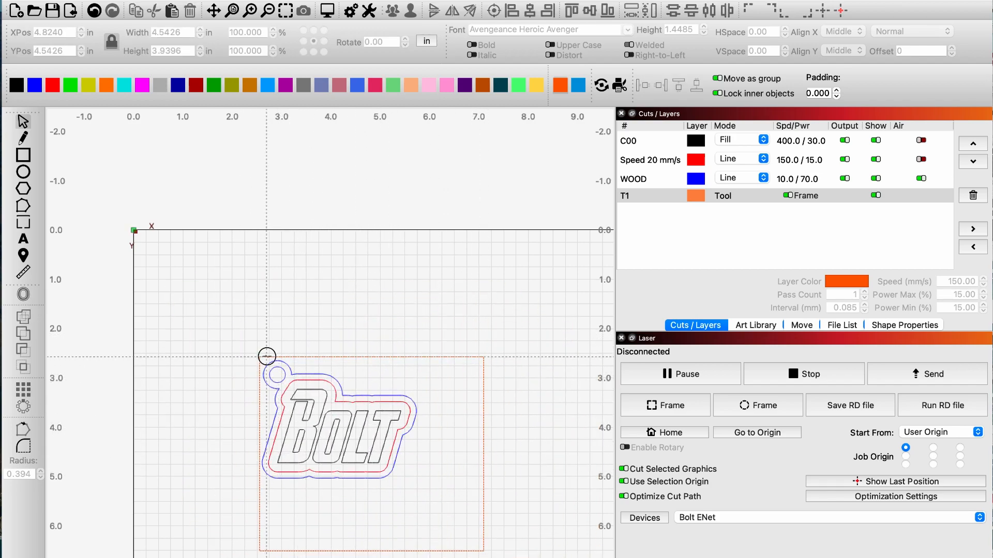
{"action": "left_click_drag", "start_coordinate": [229, 339], "coordinate": [270, 373]}
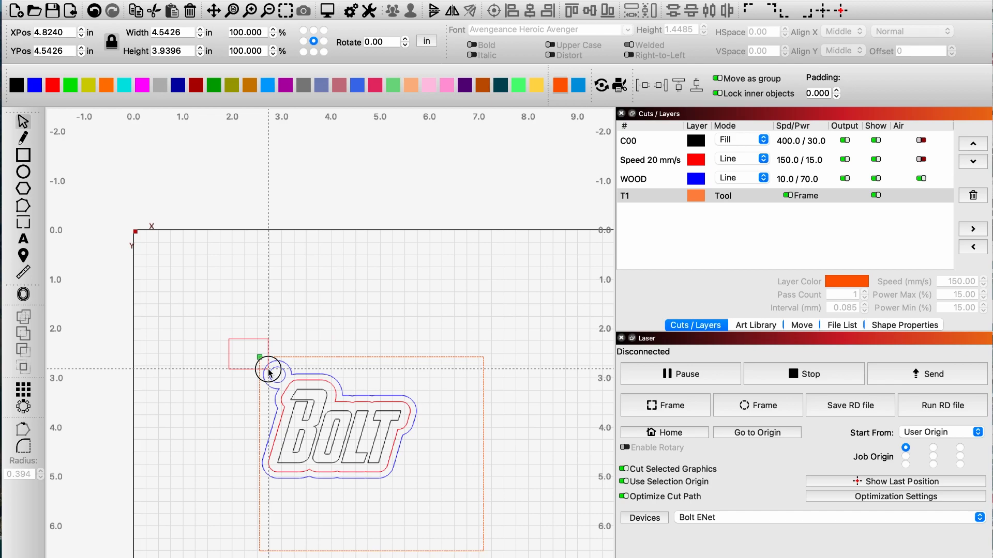
{"action": "left_click_drag", "start_coordinate": [269, 372], "coordinate": [270, 372]}
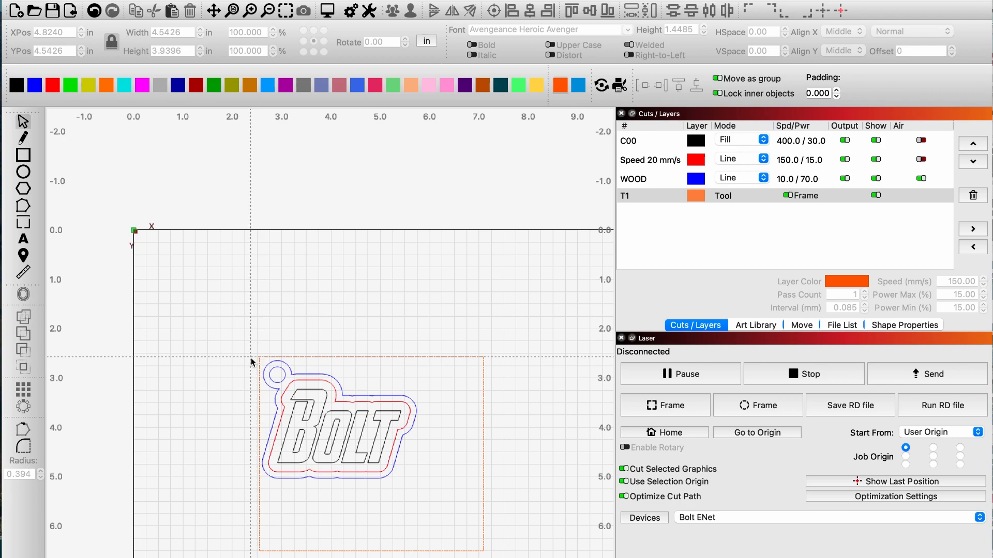
{"action": "left_click_drag", "start_coordinate": [242, 339], "coordinate": [527, 557]}
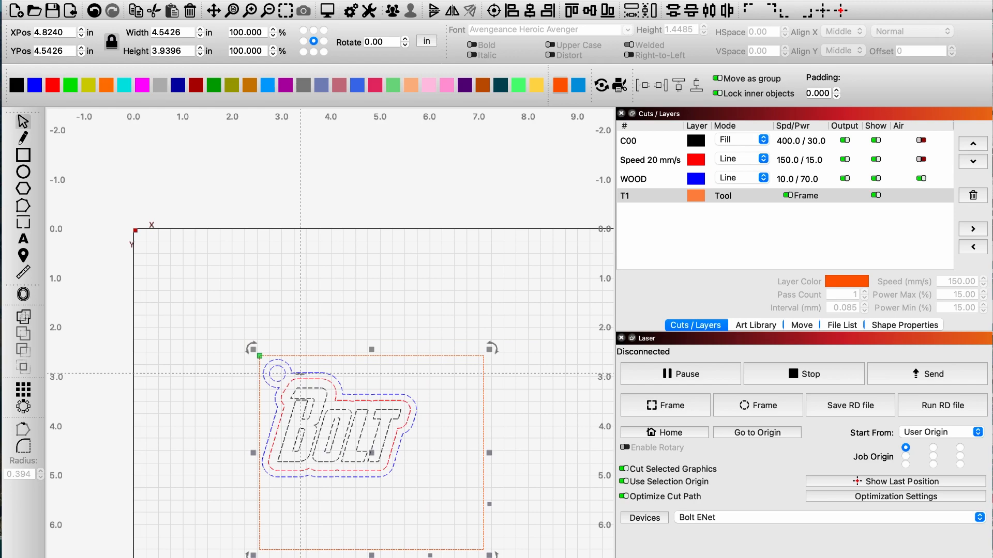
{"action": "left_click_drag", "start_coordinate": [371, 456], "coordinate": [350, 414]}
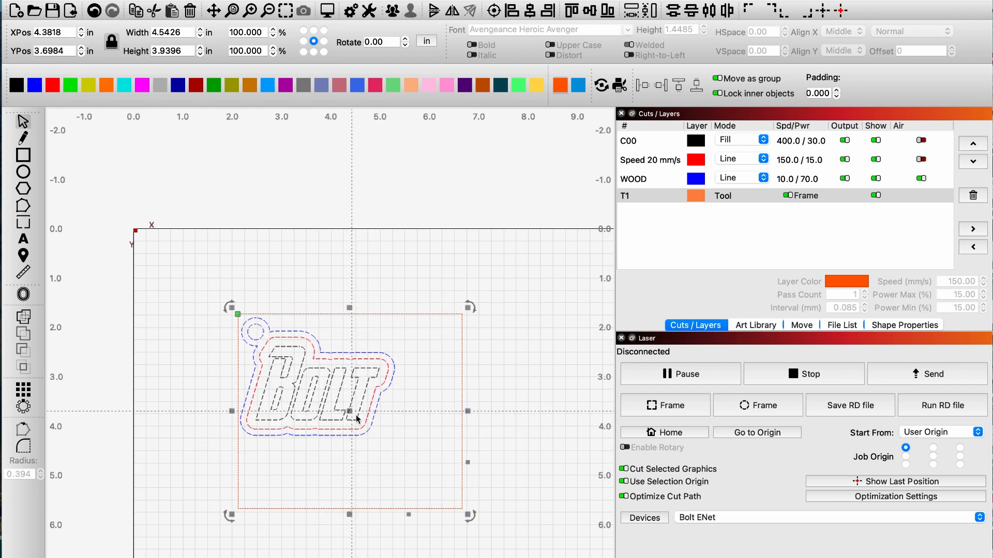
Move the keychain and rectangle to about X 5.51, Y 3.58 in under a bottom-right job origin, and set the origin back to top-left
{"action": "left_click", "coordinate": [960, 464]}
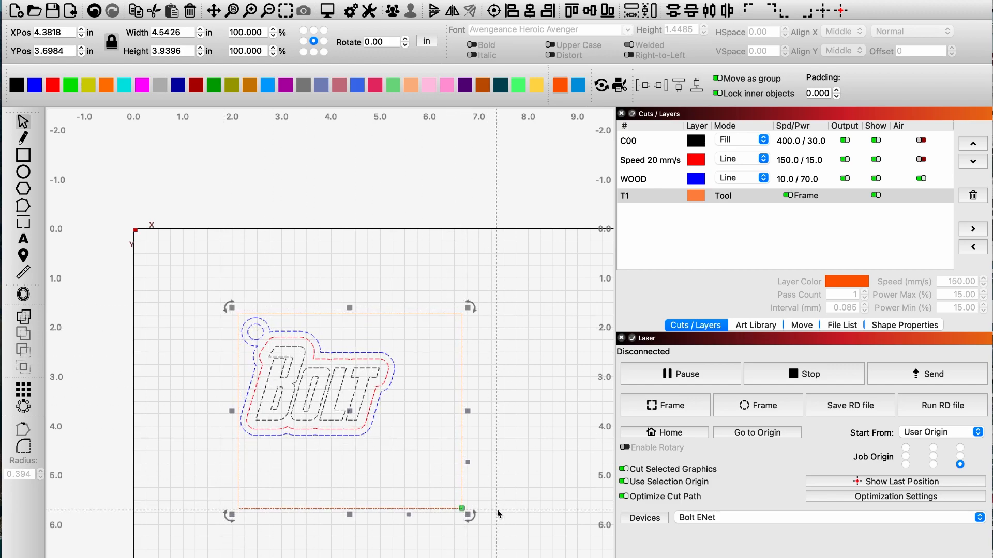
{"action": "left_click_drag", "start_coordinate": [357, 420], "coordinate": [405, 405]}
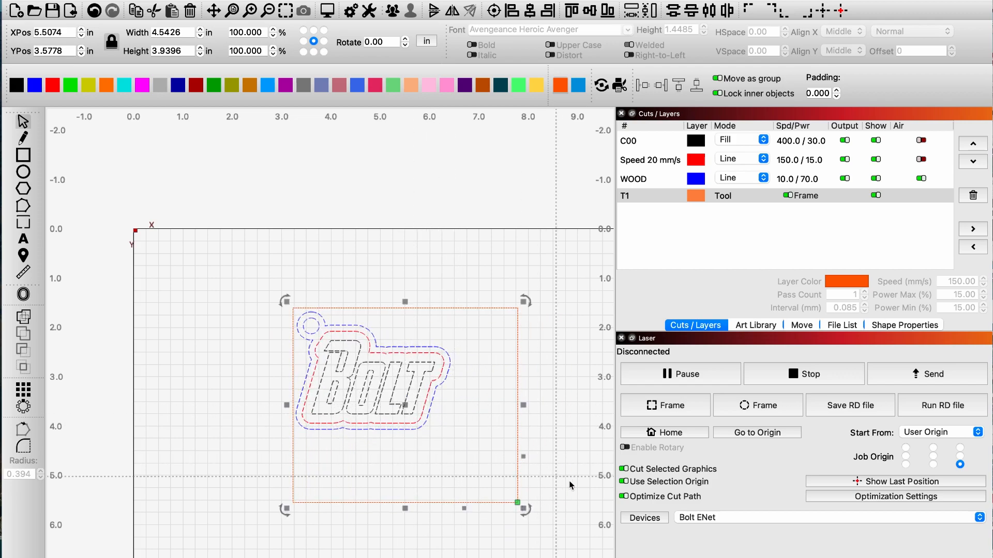
{"action": "left_click", "coordinate": [905, 448]}
{"action": "left_click", "coordinate": [403, 268]}
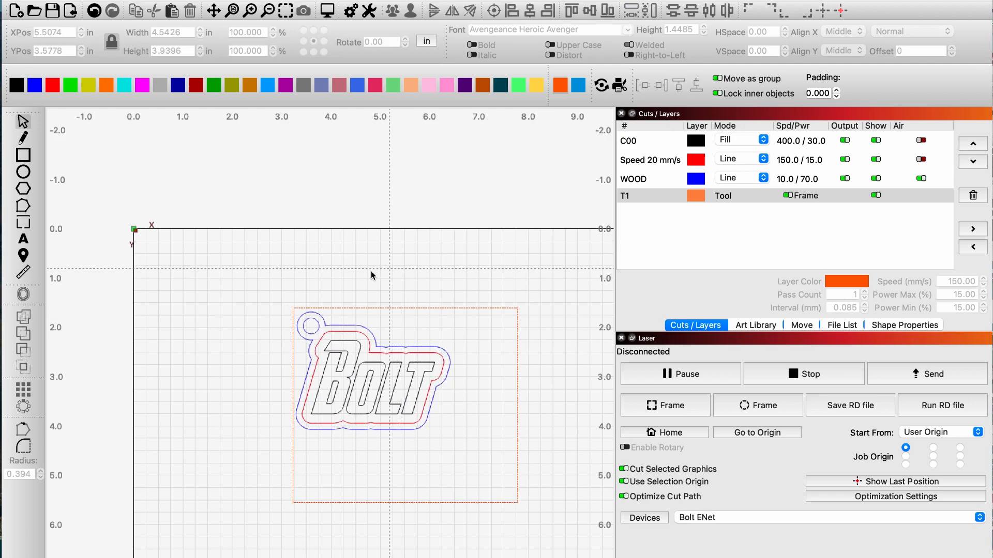
{"action": "left_click", "coordinate": [308, 309]}
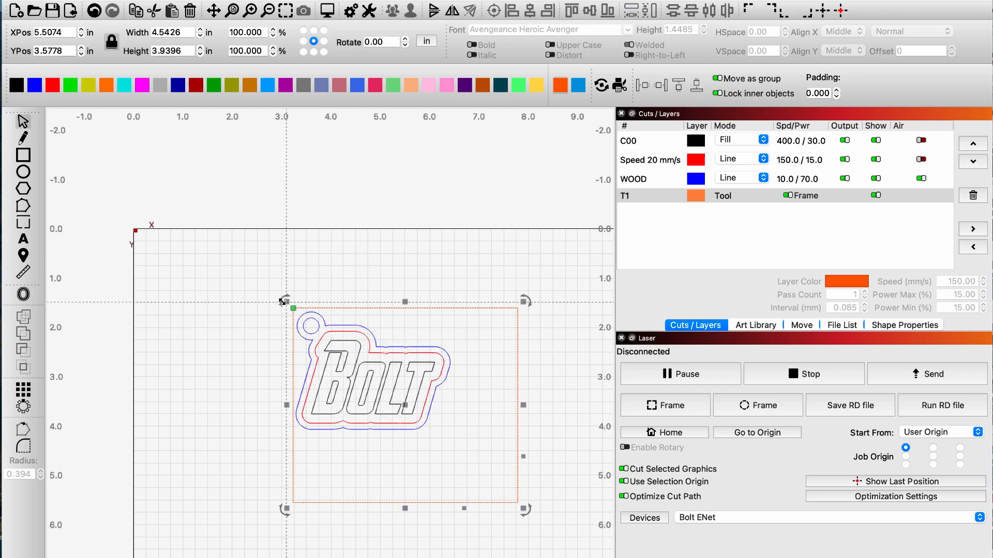
{"action": "left_click_drag", "start_coordinate": [262, 298], "coordinate": [526, 315]}
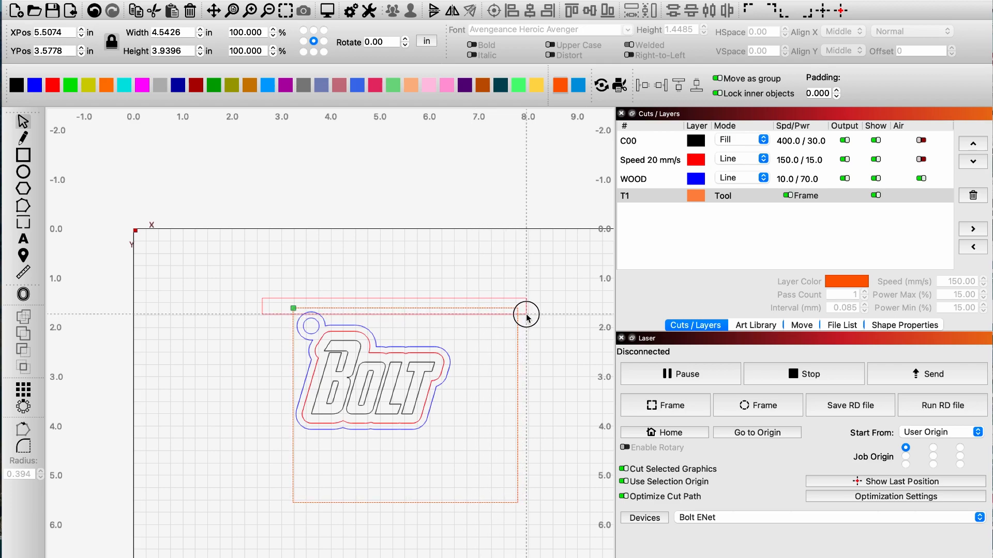
{"action": "left_click_drag", "start_coordinate": [526, 315], "coordinate": [526, 315]}
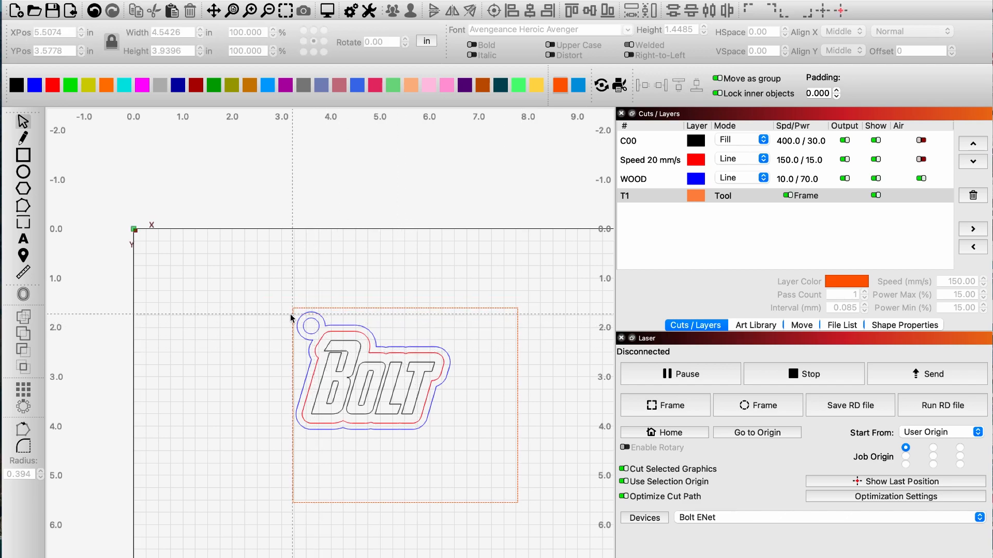
Select only the keychain artwork without its T1 rectangle, preview the job, and play the cutting simulation
{"action": "left_click_drag", "start_coordinate": [271, 307], "coordinate": [467, 453]}
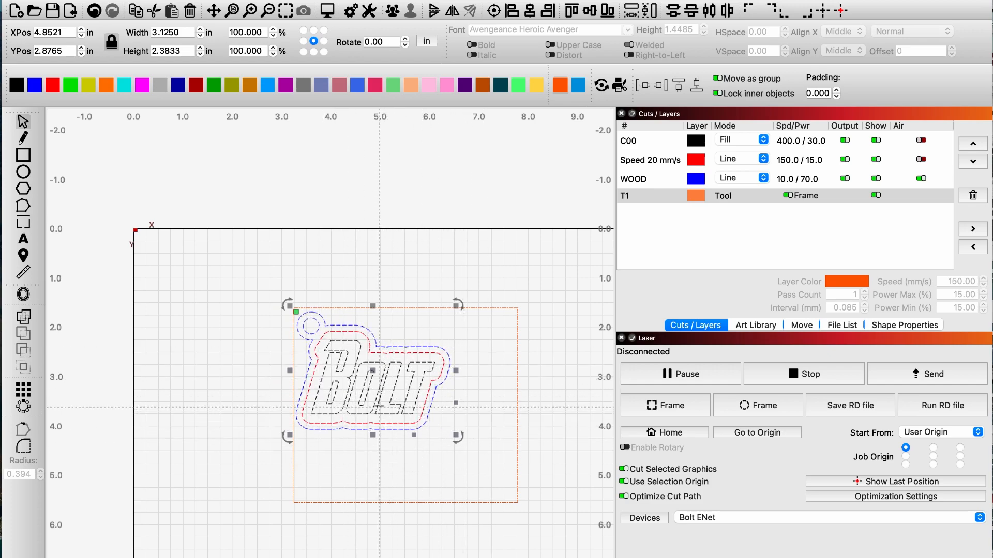
{"action": "left_click", "coordinate": [330, 14]}
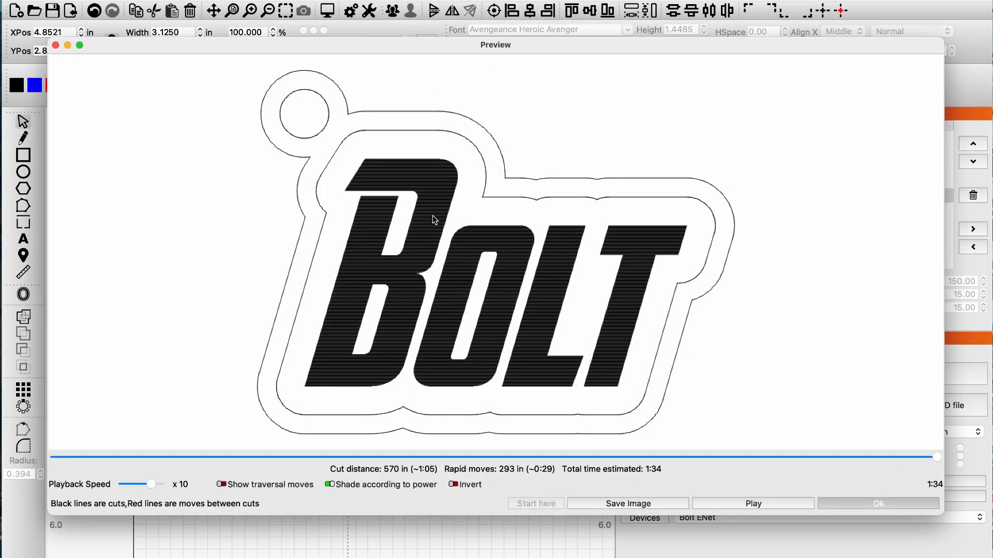
{"action": "left_click", "coordinate": [646, 471]}
{"action": "left_click", "coordinate": [742, 504]}
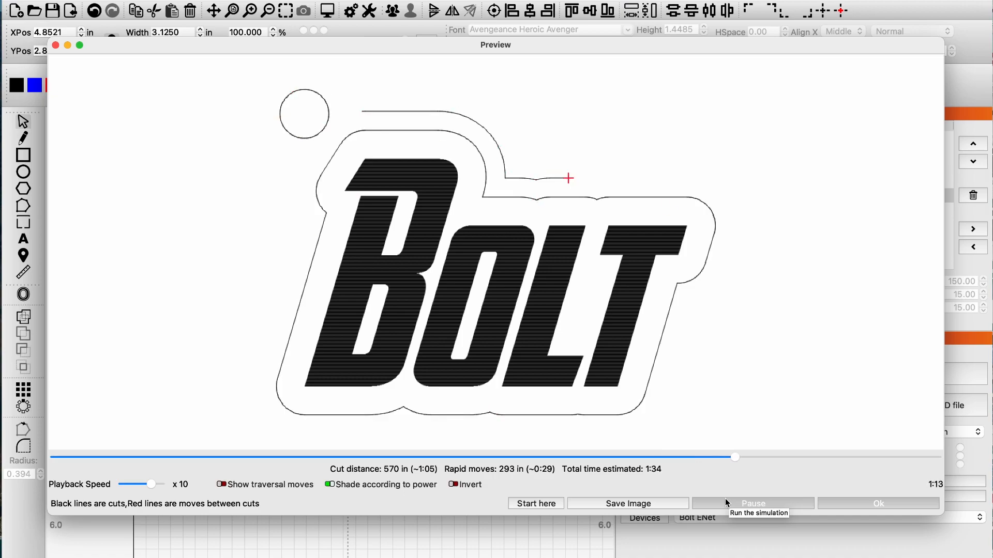
Scrub the preview to 1:33 and back to 1:01, viewing the options for starting the job from each point
{"action": "left_click", "coordinate": [839, 457]}
{"action": "mouse_move", "coordinate": [852, 458]}
{"action": "left_mouse_down"}
{"action": "mouse_move", "coordinate": [626, 473]}
{"action": "mouse_move", "coordinate": [817, 507]}
{"action": "mouse_move", "coordinate": [924, 506]}
{"action": "left_mouse_up"}
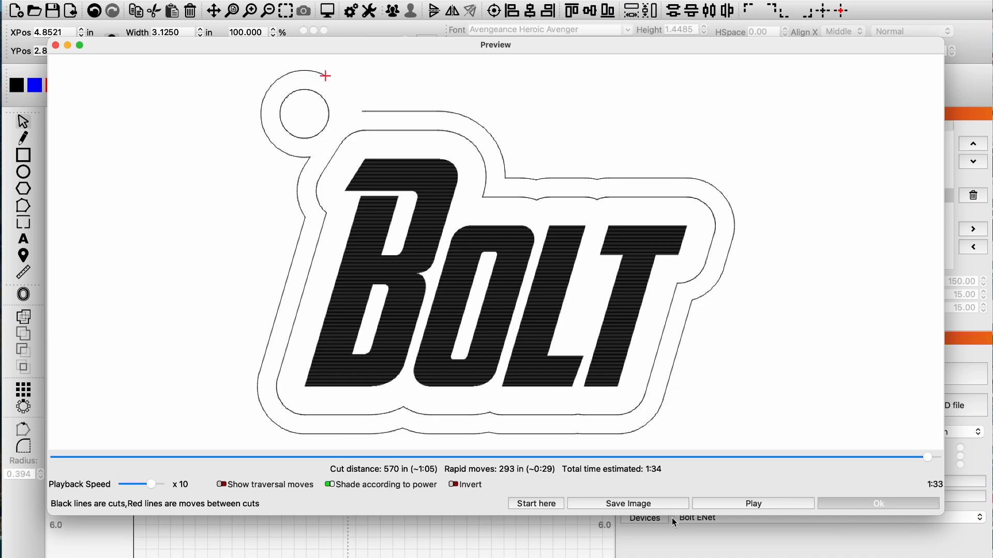
{"action": "left_click", "coordinate": [553, 506]}
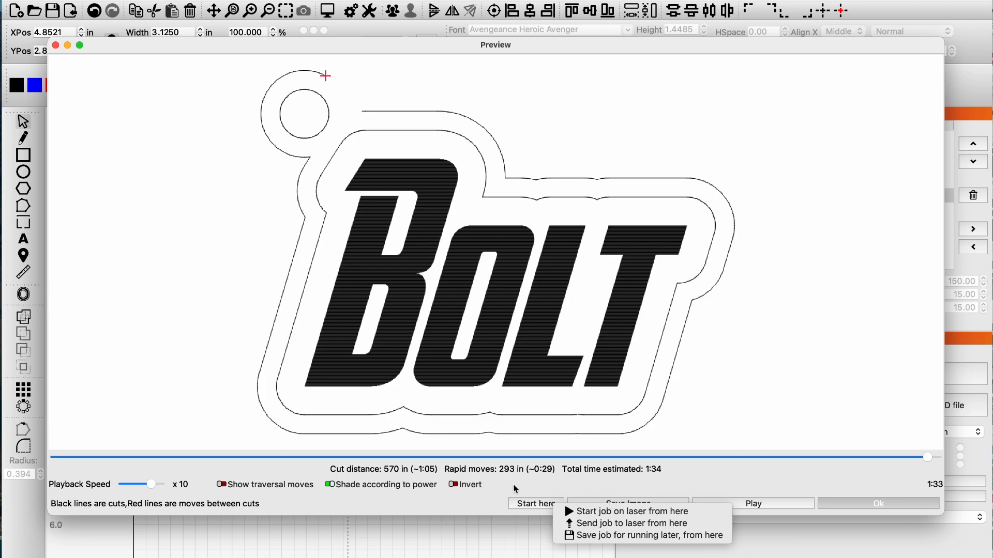
{"action": "left_click_drag", "start_coordinate": [929, 455], "coordinate": [630, 462]}
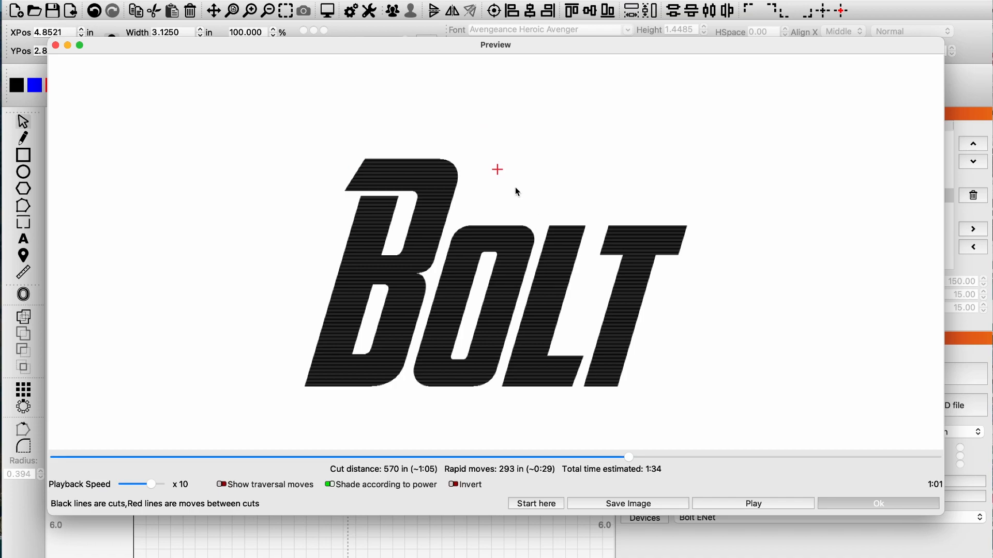
{"action": "left_click", "coordinate": [541, 505]}
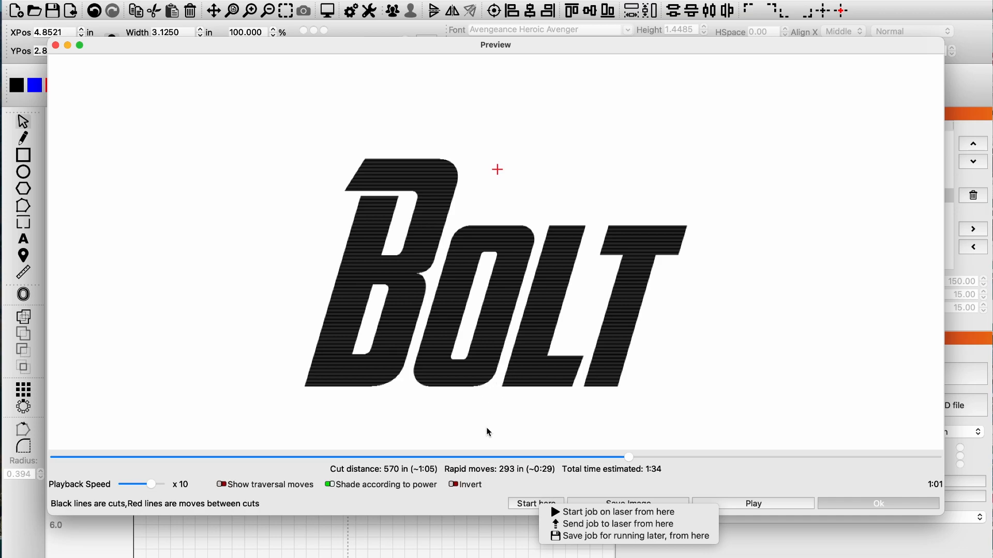
{"action": "left_click", "coordinate": [725, 430]}
Show the traversal moves in the preview and examine the engraving scan lines and overscan around the letter B
{"action": "left_click", "coordinate": [237, 488]}
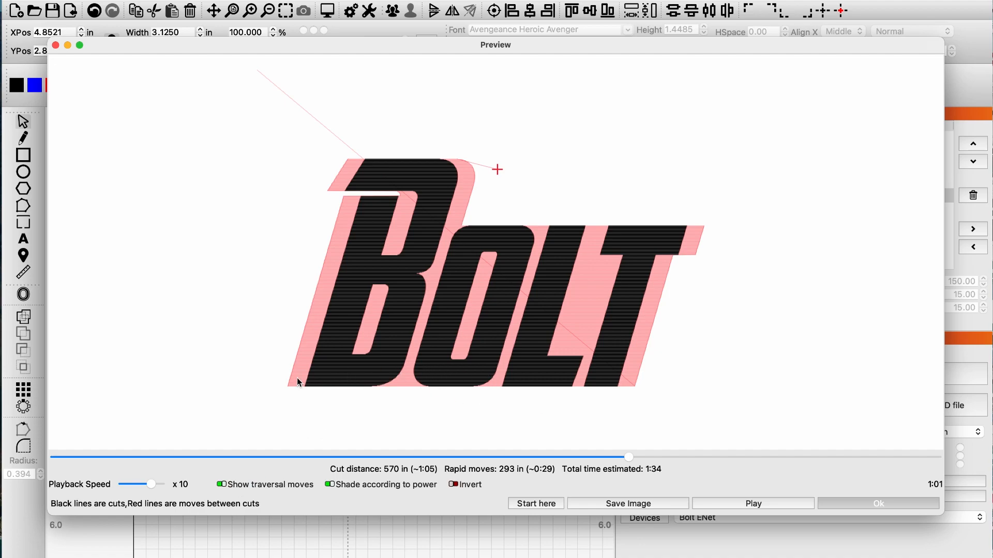
{"action": "scroll", "coordinate": [298, 382], "scroll_direction": "down", "scroll_amount": 1}
{"action": "scroll", "coordinate": [298, 382], "scroll_direction": "up", "scroll_amount": 6}
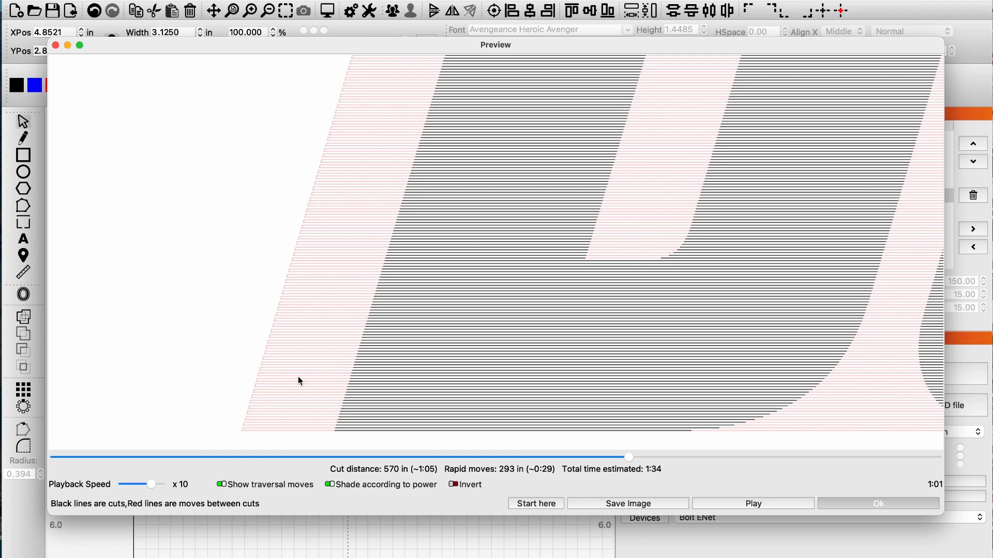
{"action": "scroll", "coordinate": [269, 432], "scroll_direction": "up", "scroll_amount": 3}
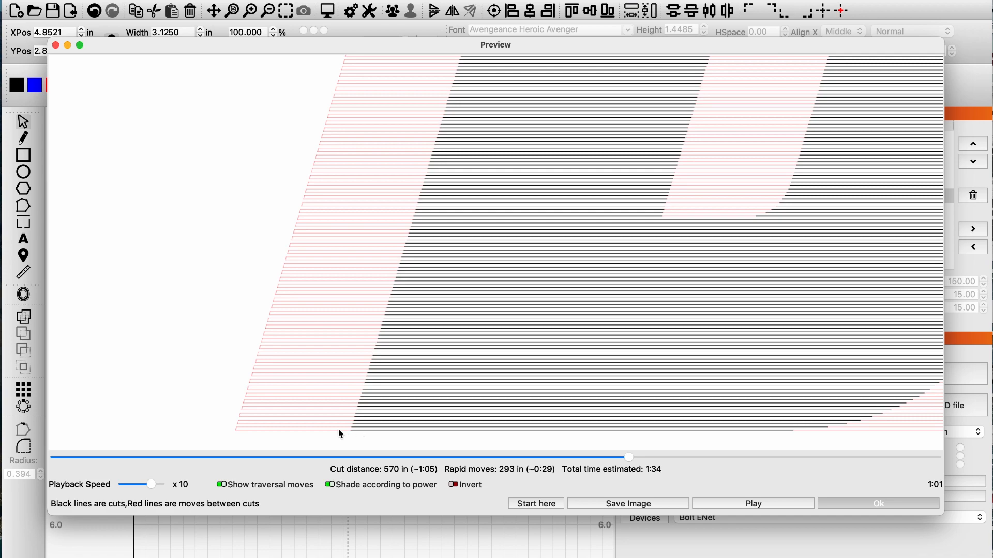
{"action": "scroll", "coordinate": [327, 424], "scroll_direction": "down", "scroll_amount": 6}
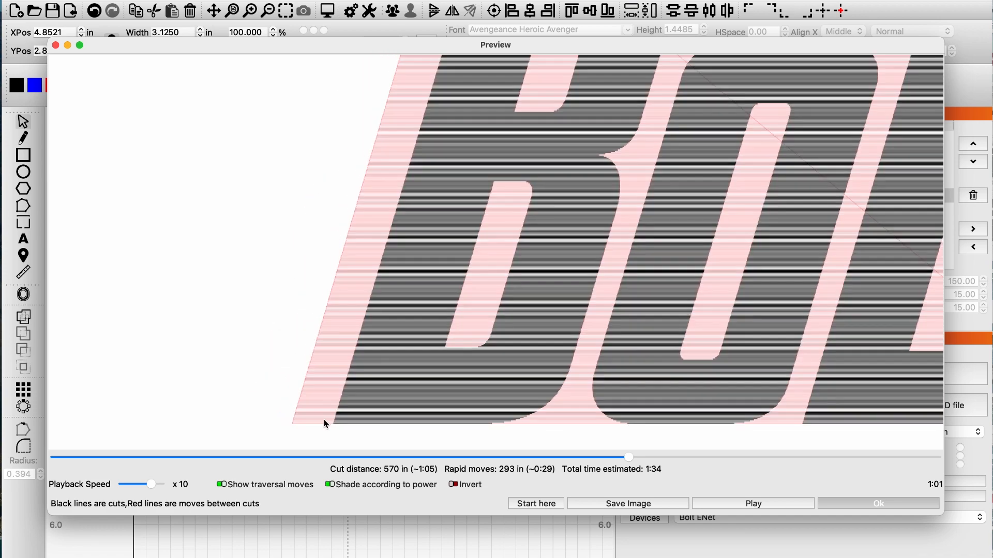
{"action": "scroll", "coordinate": [313, 402], "scroll_direction": "down", "scroll_amount": 1}
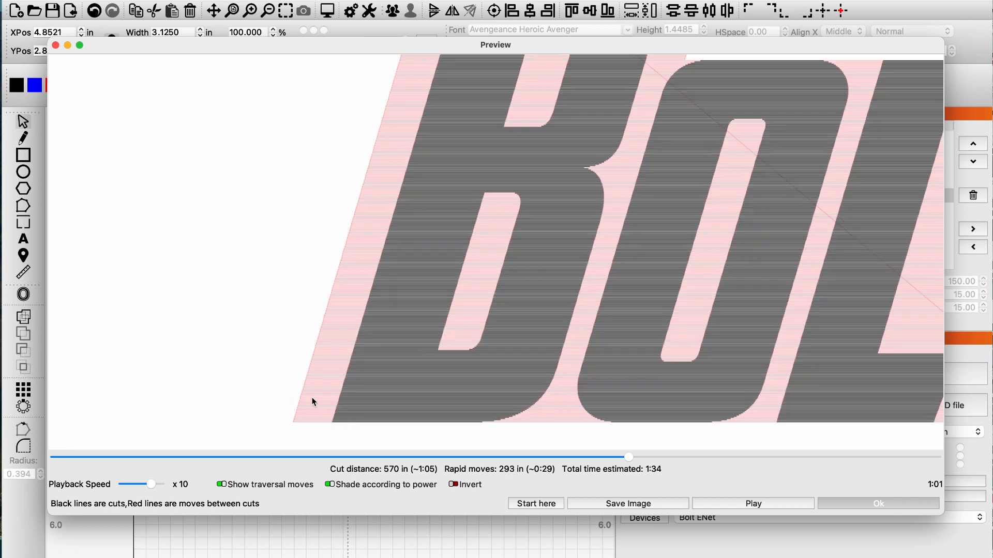
View the whole keychain in the preview, advance the simulation to its end at 1:34, and close the preview
{"action": "scroll", "coordinate": [336, 409], "scroll_direction": "down", "scroll_amount": 3}
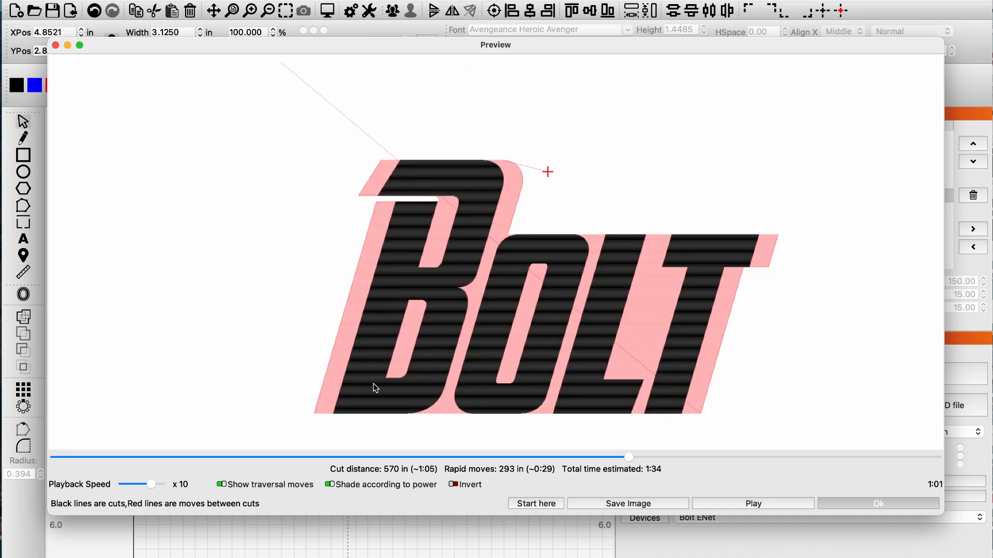
{"action": "scroll", "coordinate": [381, 383], "scroll_direction": "down", "scroll_amount": 1}
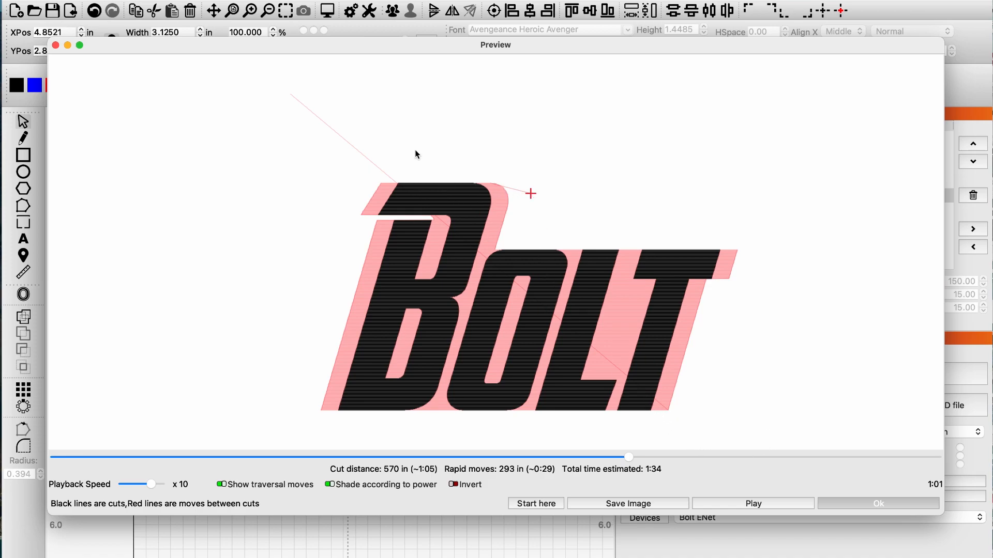
{"action": "scroll", "coordinate": [292, 99], "scroll_direction": "down", "scroll_amount": 2}
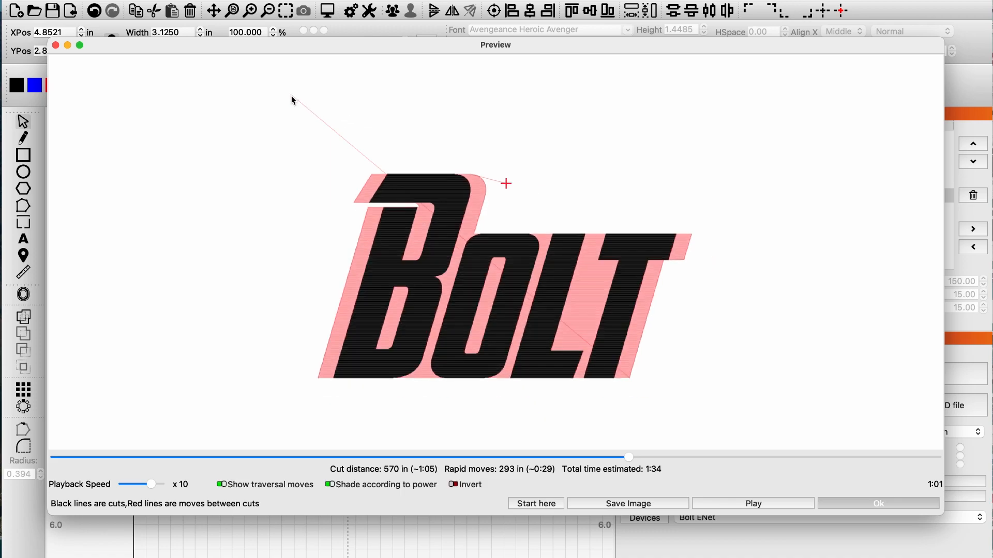
{"action": "left_click_drag", "start_coordinate": [631, 461], "coordinate": [936, 455]}
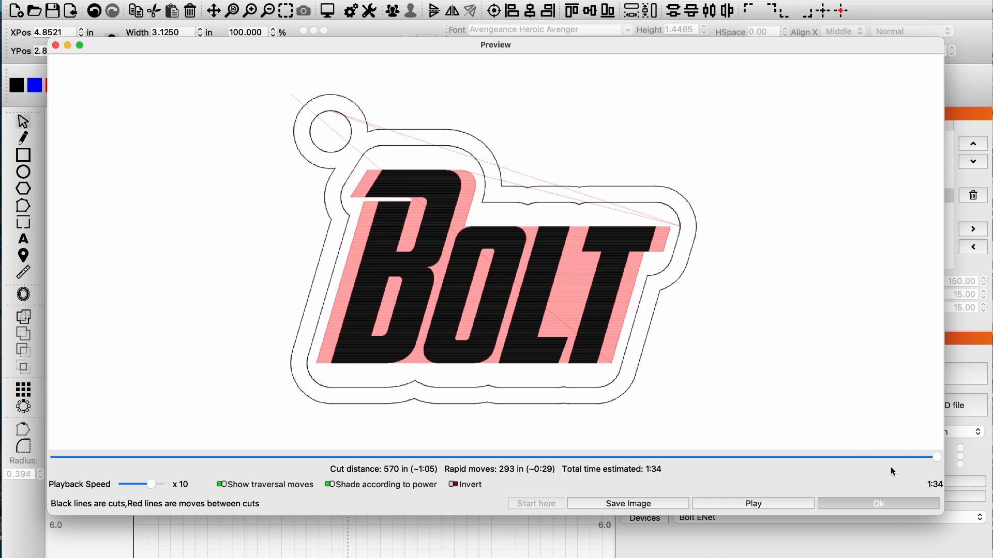
{"action": "left_click", "coordinate": [880, 502]}
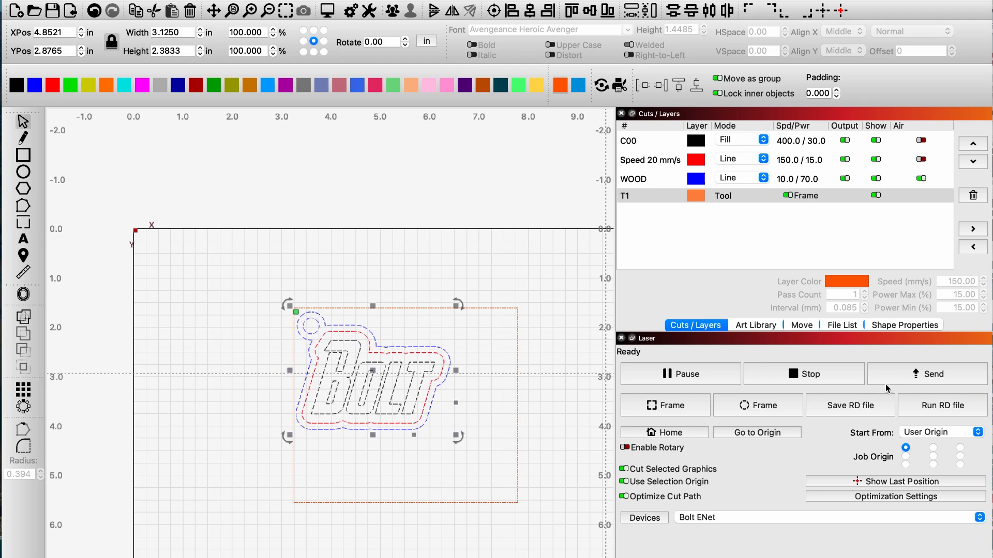
Send the selected keychain job to the laser, overwriting the existing file of the same name
{"action": "left_click", "coordinate": [924, 382]}
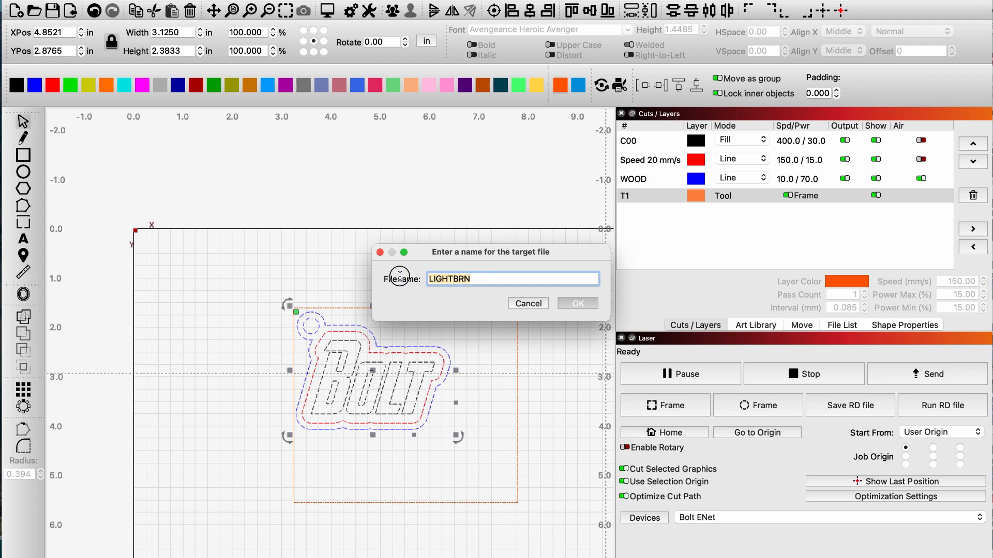
{"action": "left_click", "coordinate": [579, 307]}
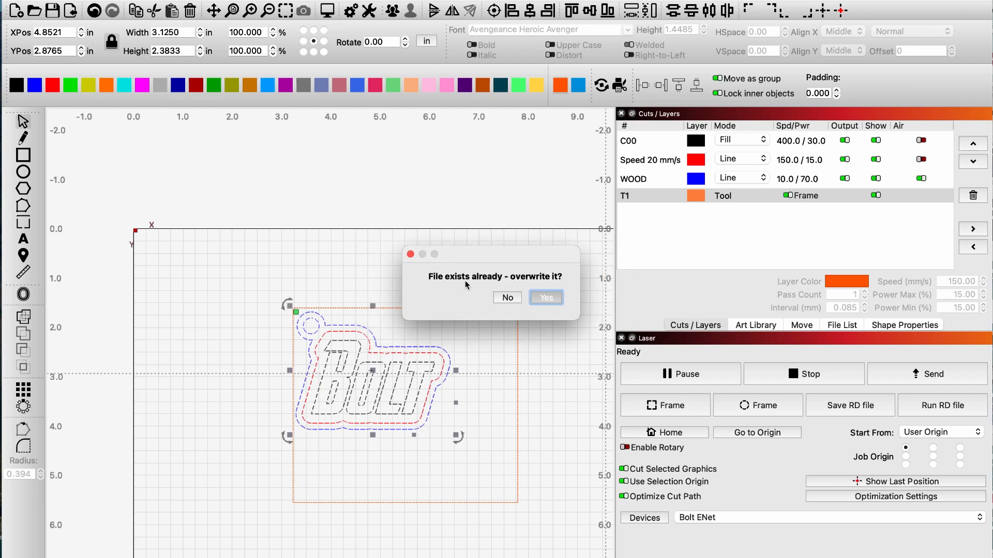
{"action": "left_click", "coordinate": [548, 299]}
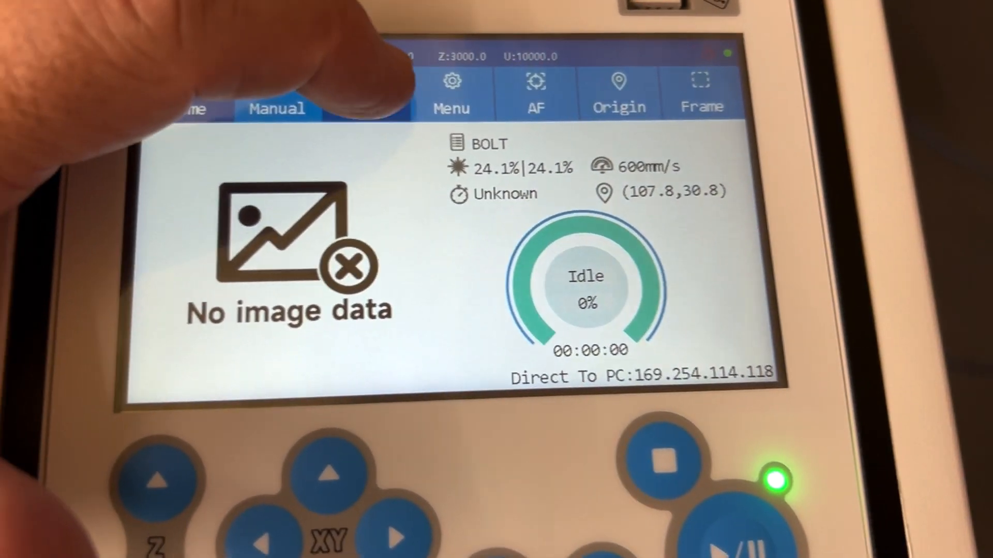
{"action": "left_click", "coordinate": [345, 117]}
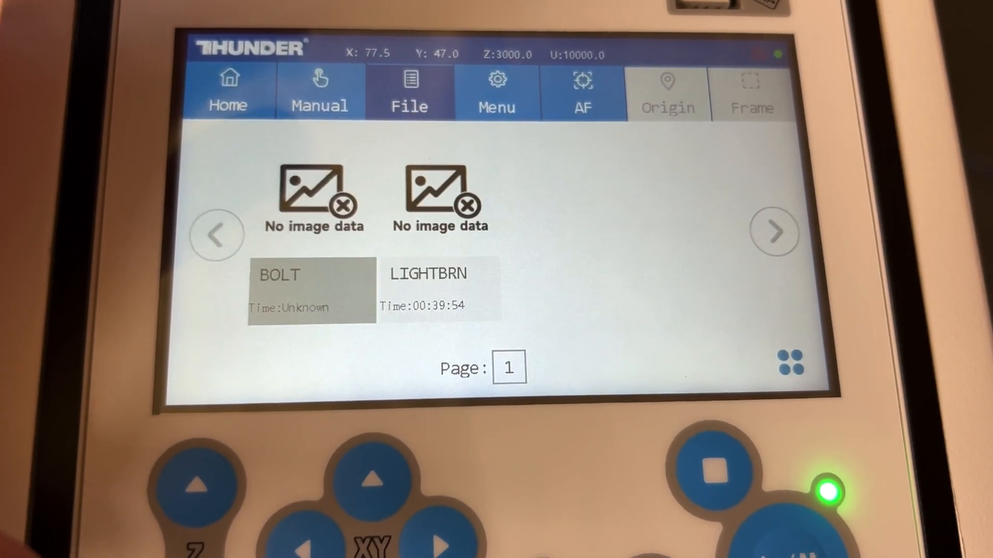